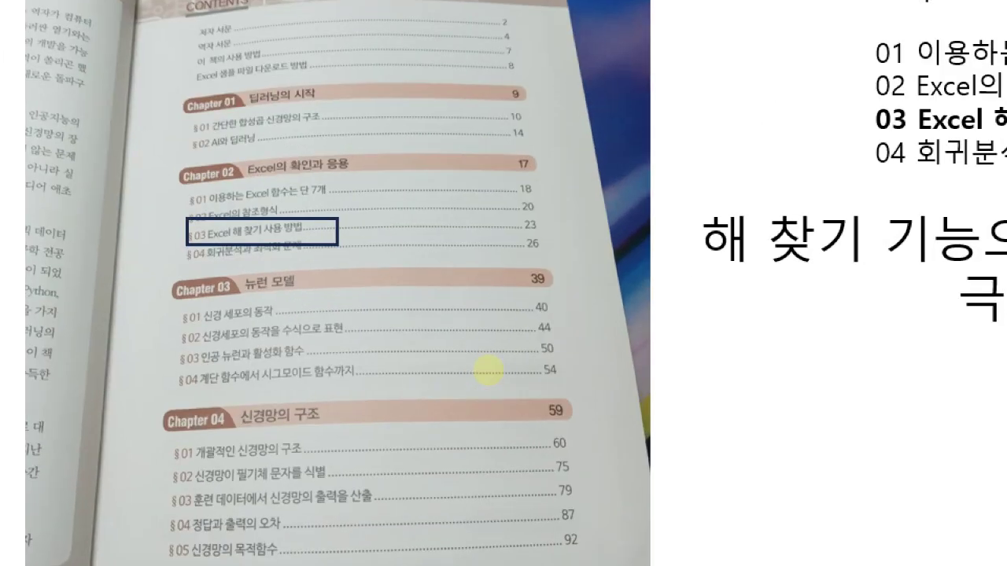
- Switch to a blank white screen and handwrite y = 3x² + 1 in blue
left_click(487, 370)
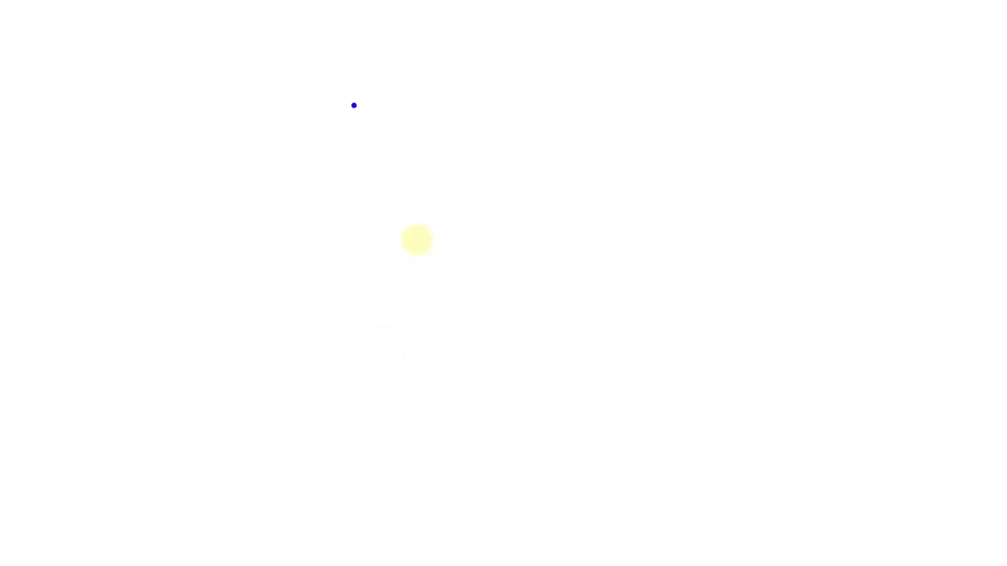
mouse_move(343, 106)
left_mouse_down()
mouse_move(374, 108)
mouse_move(354, 172)
mouse_move(334, 148)
left_mouse_up()
mouse_move(397, 126)
left_mouse_down()
mouse_move(414, 125)
mouse_move(406, 140)
mouse_move(416, 138)
left_mouse_up()
mouse_move(437, 103)
left_mouse_down()
mouse_move(464, 103)
mouse_move(468, 157)
mouse_move(453, 173)
left_mouse_up()
left_click(479, 124)
left_click_drag(479, 124, 493, 157)
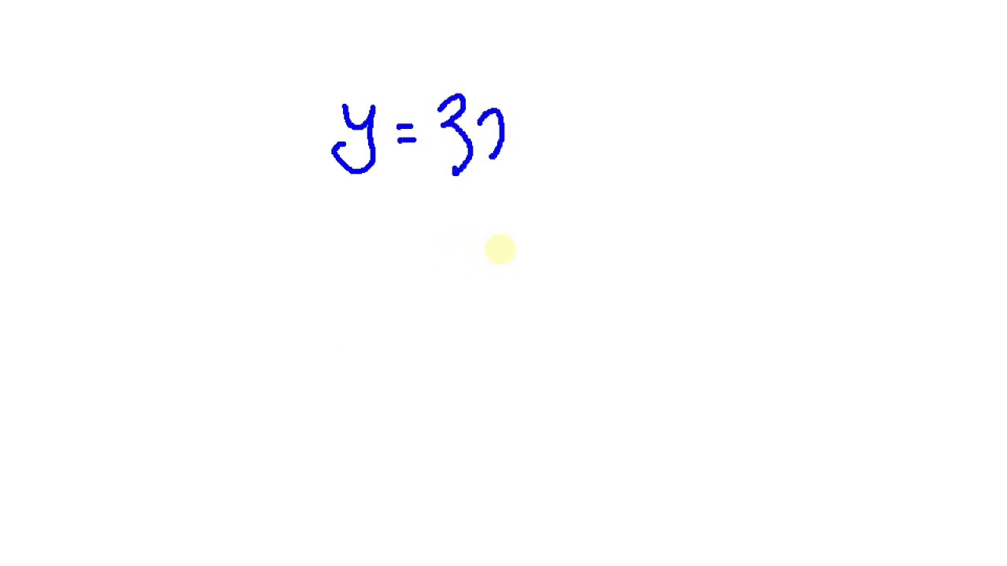
mouse_move(524, 105)
left_mouse_down()
mouse_move(527, 167)
mouse_move(528, 93)
mouse_move(548, 100)
left_mouse_up()
left_click(620, 191)
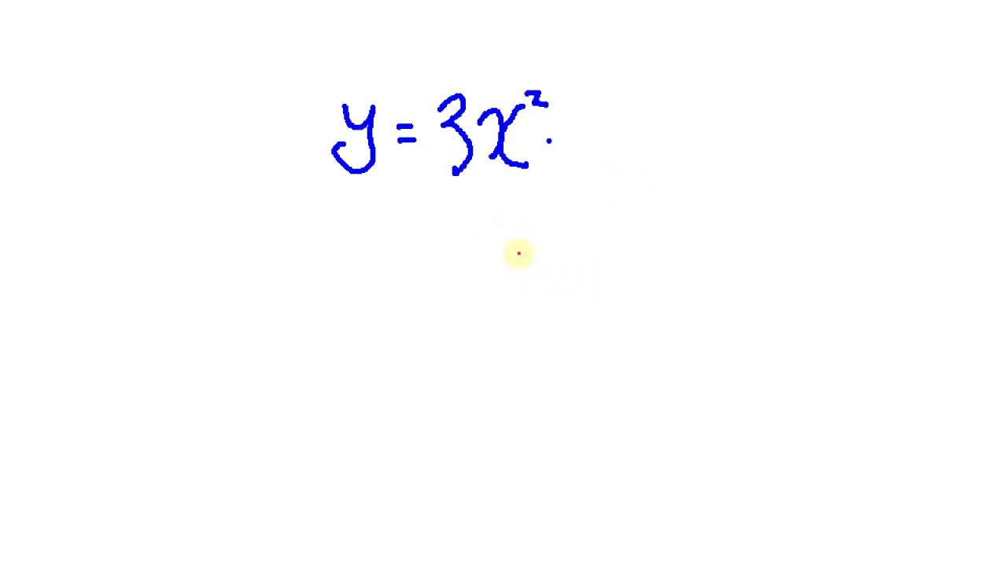
mouse_move(548, 140)
left_mouse_down()
mouse_move(594, 139)
mouse_move(582, 154)
left_mouse_up()
left_click_drag(636, 100, 650, 177)
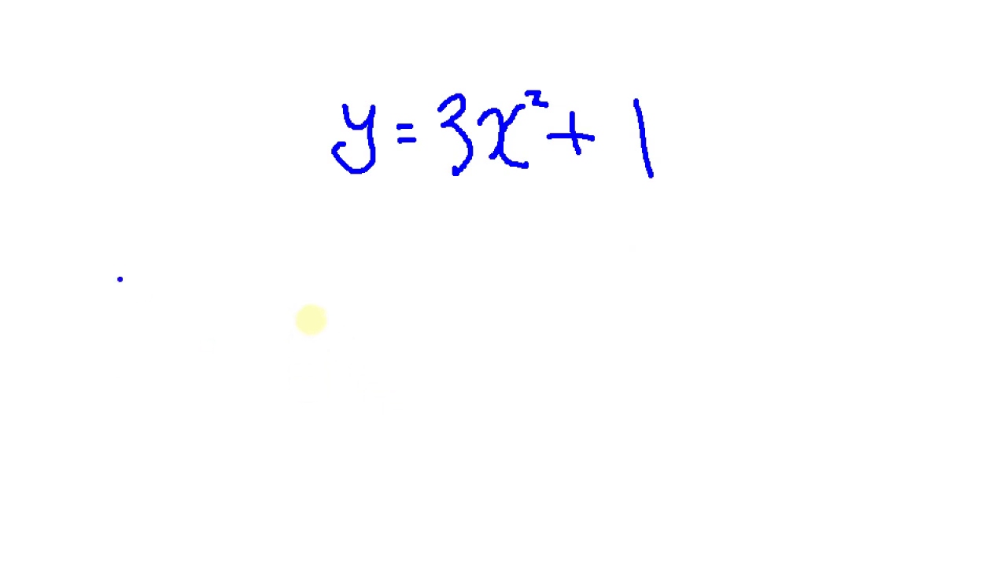
- Sketch arrowed x and y axes with a parabola, labelling its lowest point 1
left_click_drag(227, 234, 273, 519)
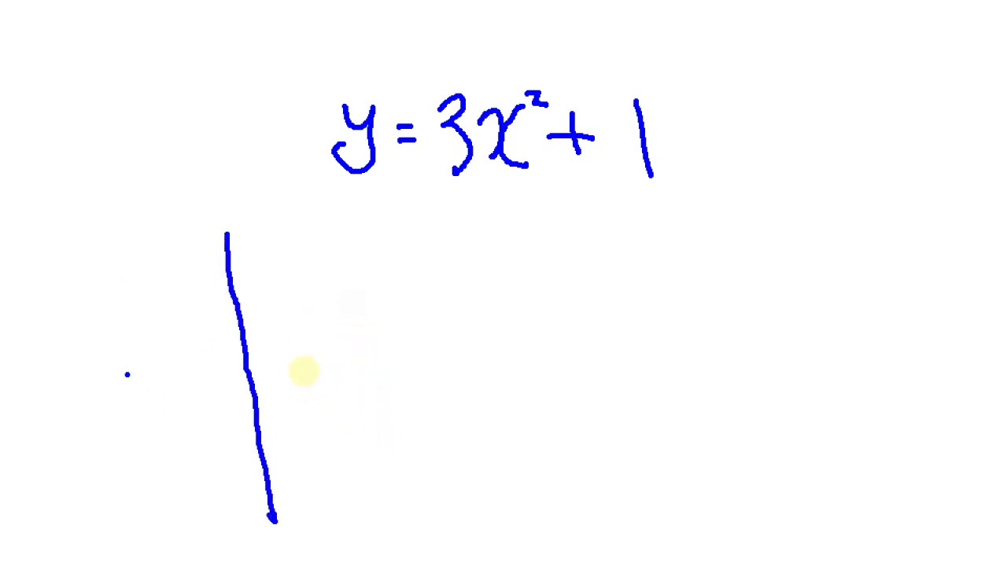
left_click_drag(80, 379, 455, 400)
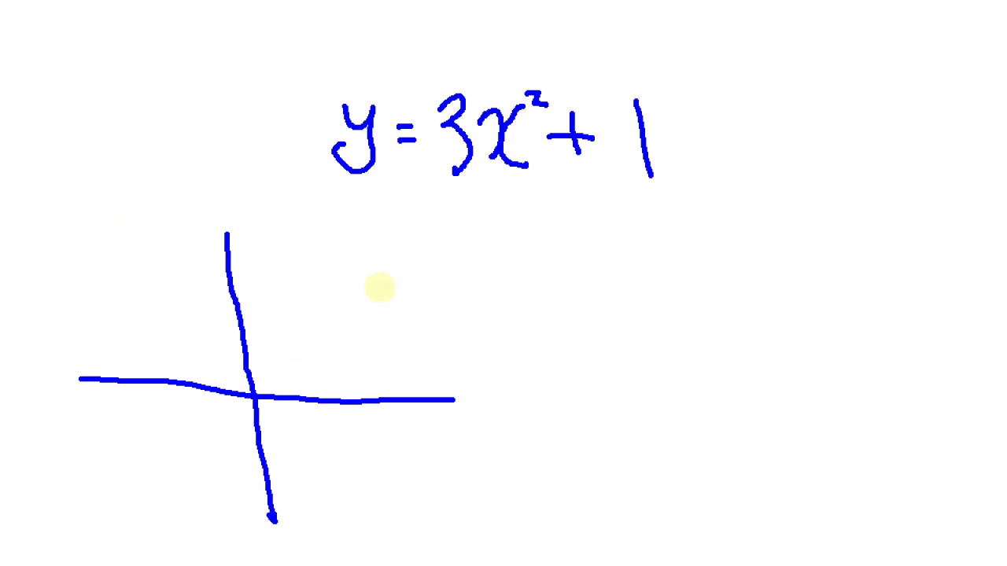
mouse_move(118, 189)
left_mouse_down()
mouse_move(153, 268)
mouse_move(213, 333)
mouse_move(292, 304)
mouse_move(322, 204)
left_mouse_up()
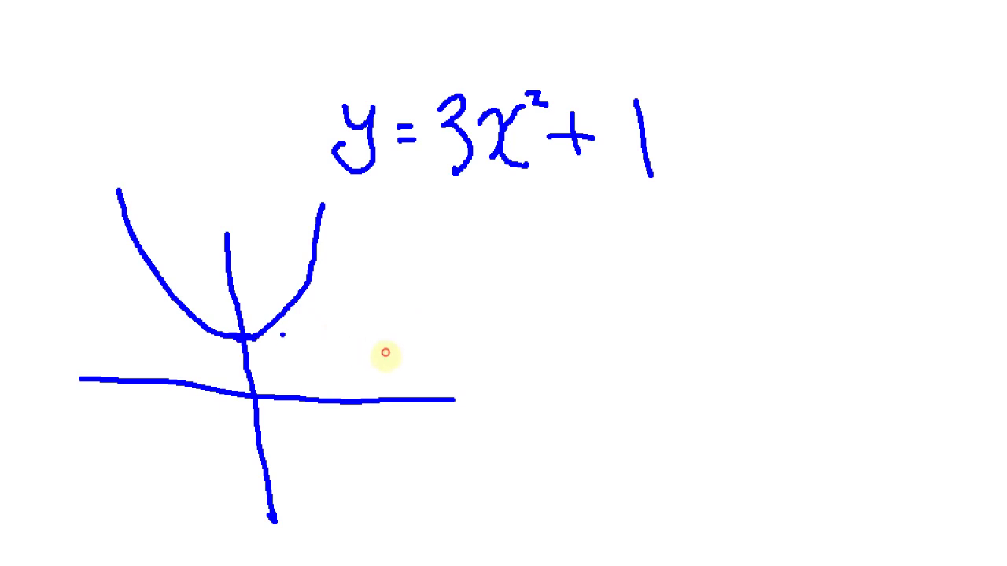
left_click_drag(282, 335, 284, 352)
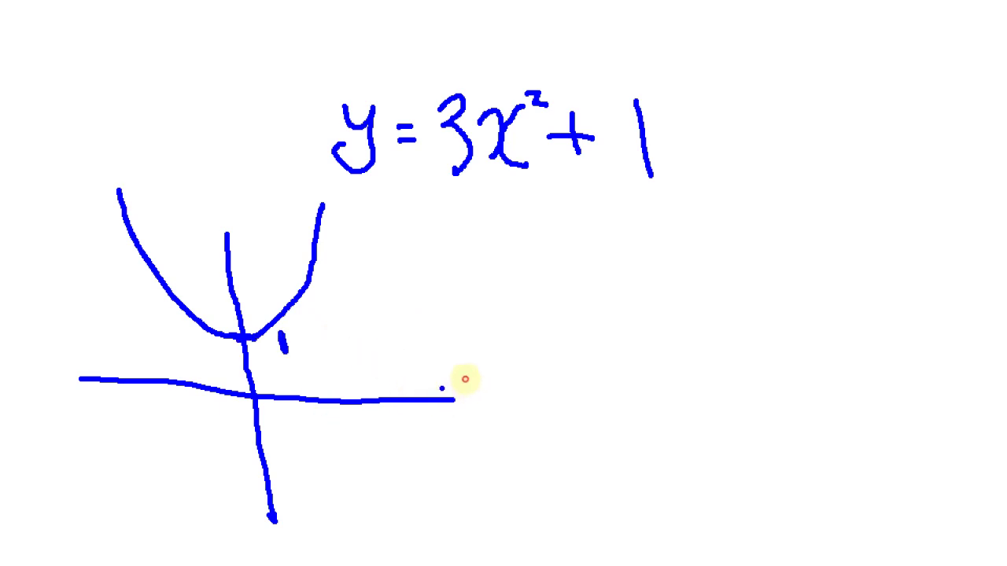
left_click_drag(442, 388, 446, 406)
- Write x→0 and y→1 beside the graph and mark the minimum at the vertex
left_click_drag(579, 236, 583, 273)
left_click(614, 231)
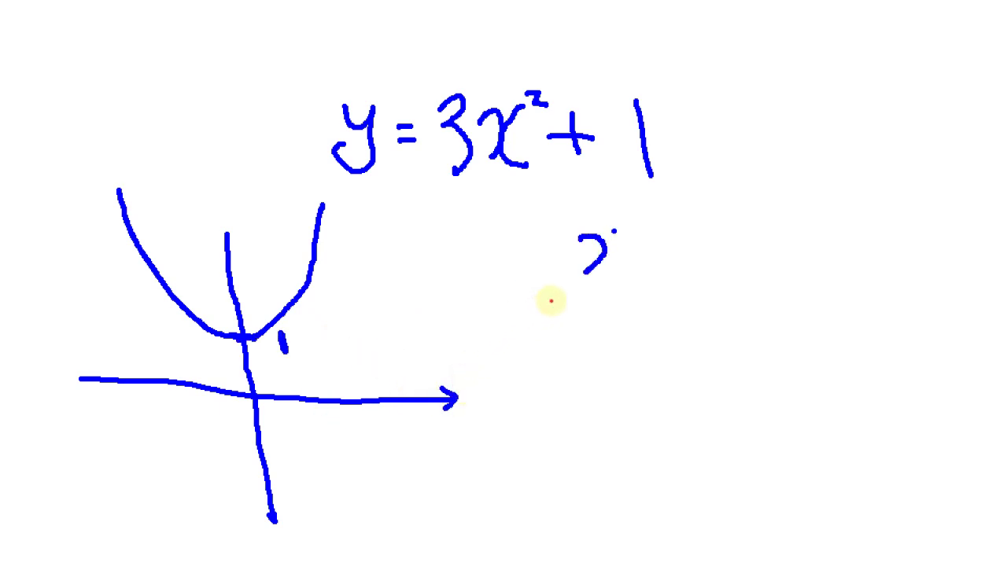
mouse_move(615, 236)
left_mouse_down()
mouse_move(635, 263)
mouse_move(689, 245)
mouse_move(673, 253)
left_mouse_up()
left_click(733, 232)
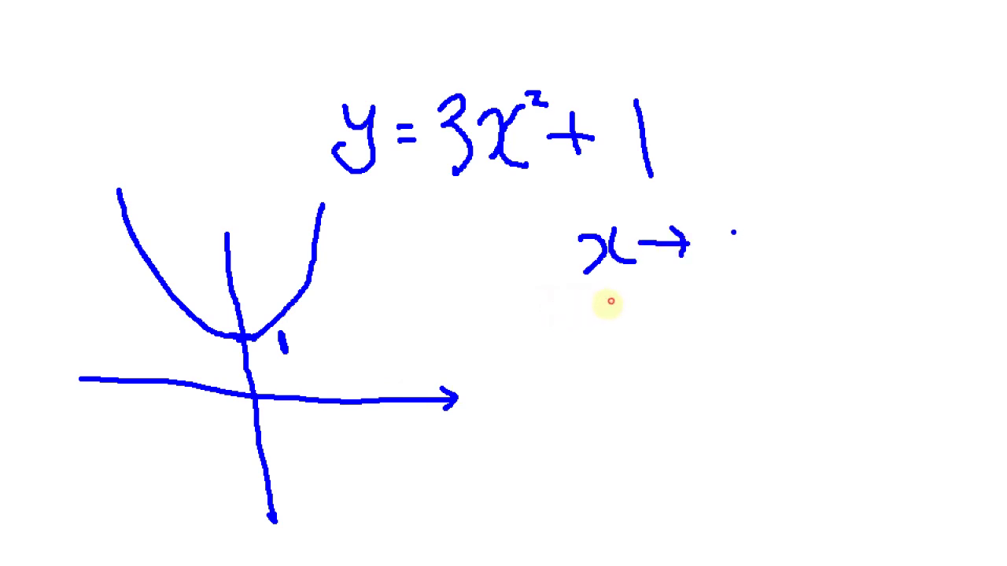
left_click_drag(733, 233, 731, 236)
mouse_move(583, 290)
left_mouse_down()
mouse_move(641, 355)
mouse_move(610, 340)
mouse_move(693, 318)
mouse_move(704, 340)
left_mouse_up()
left_click(739, 311)
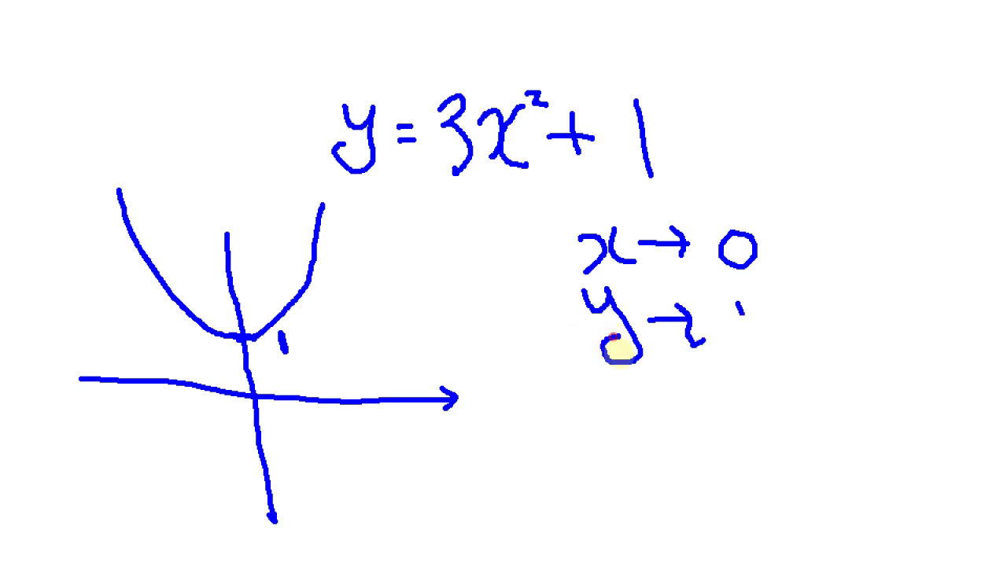
left_click_drag(739, 312, 751, 341)
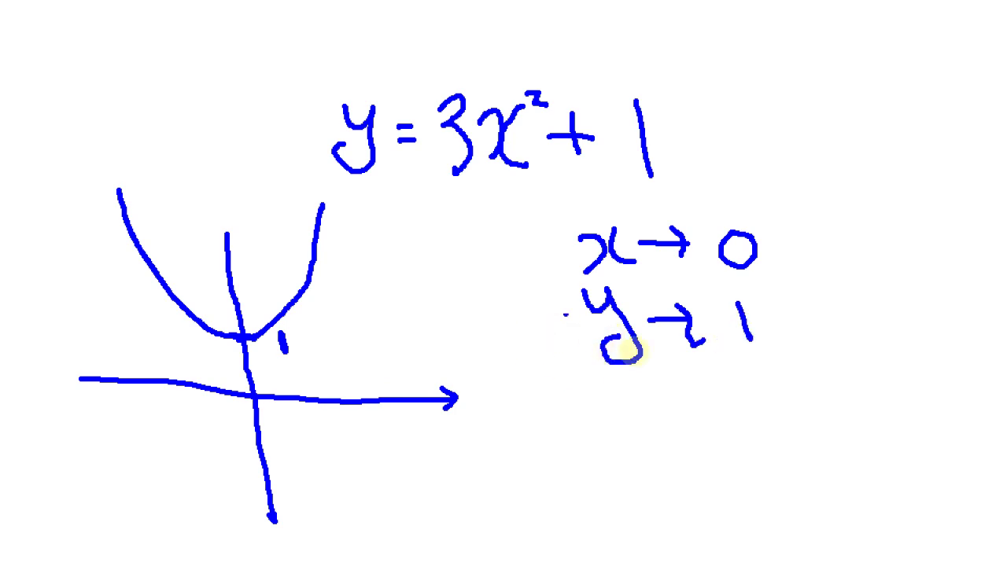
left_click_drag(228, 339, 257, 339)
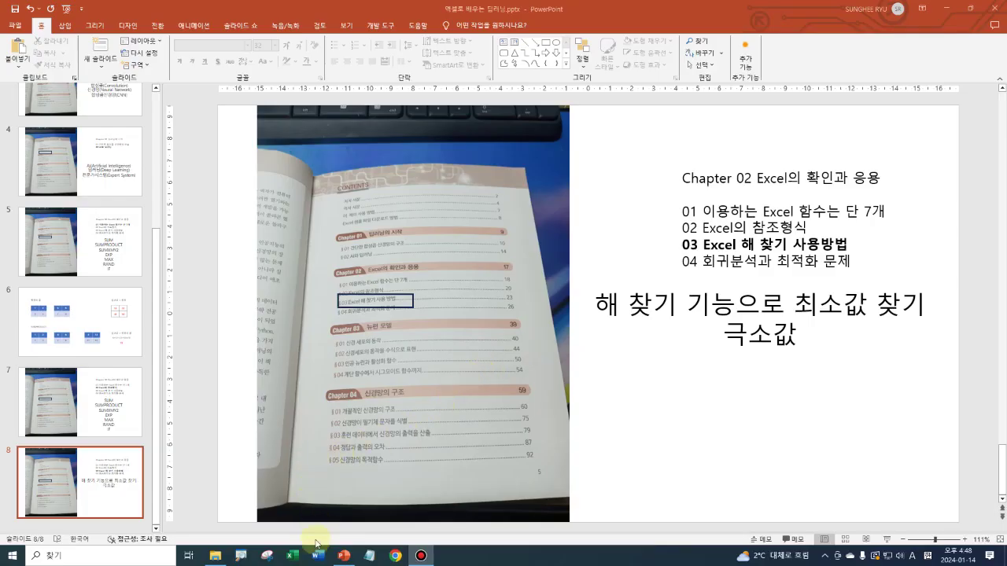
- Start Excel with a new blank workbook, check the Data tab, then go to the File screen
left_click(302, 559)
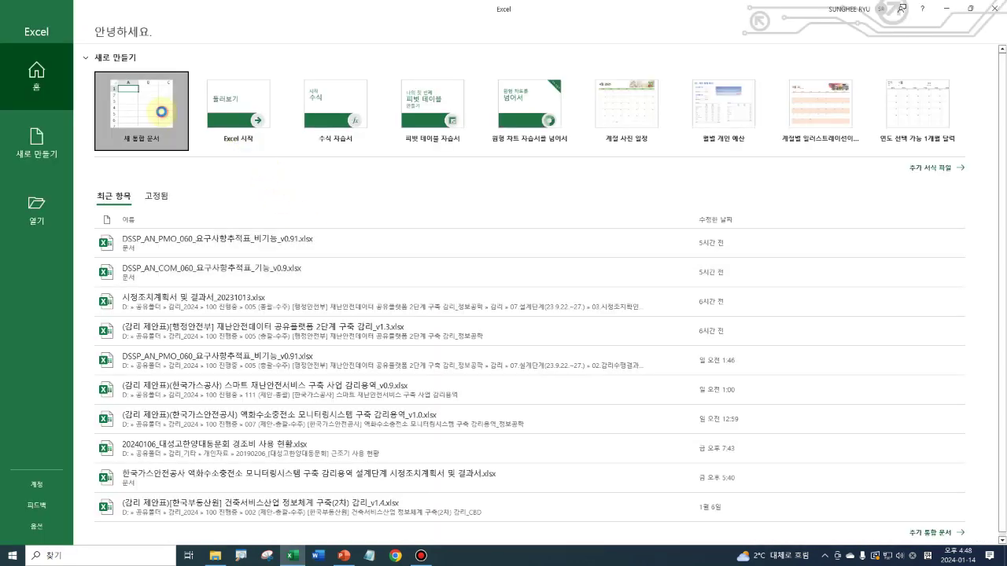
left_click(161, 111)
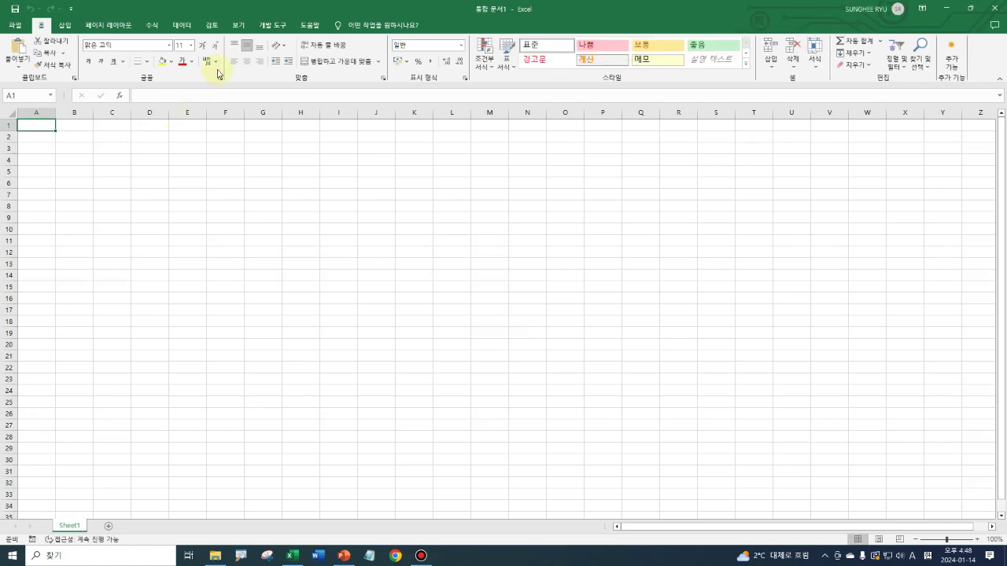
left_click(187, 33)
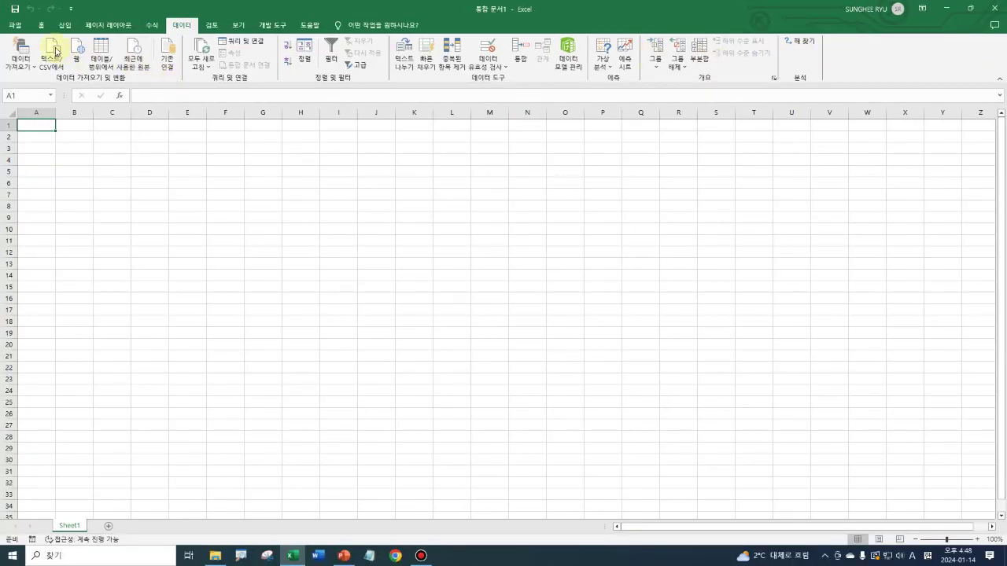
left_click(17, 26)
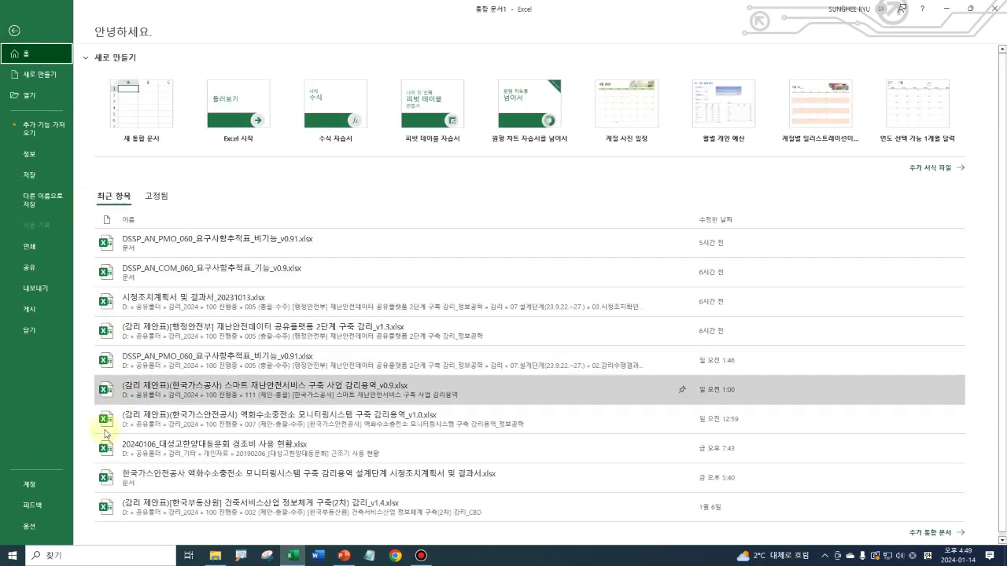
- Enable the Solver Add-in through Excel Options' Add-ins manager
left_click(36, 525)
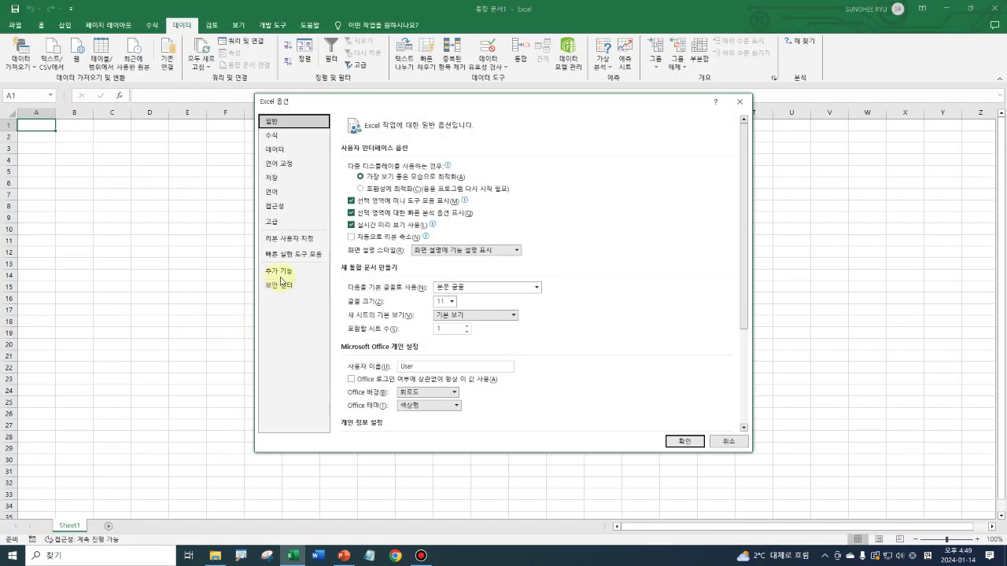
left_click(287, 275)
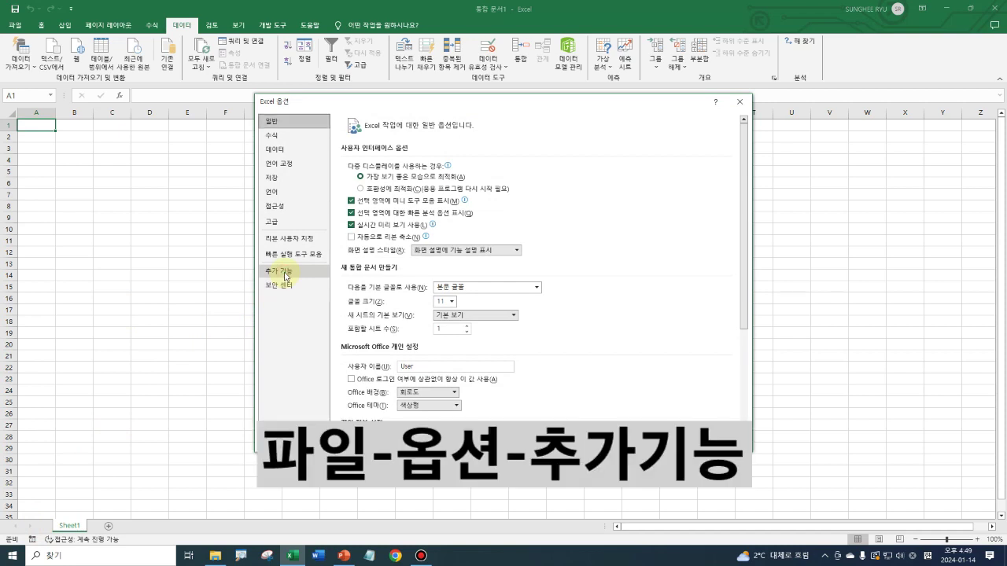
left_click(285, 273)
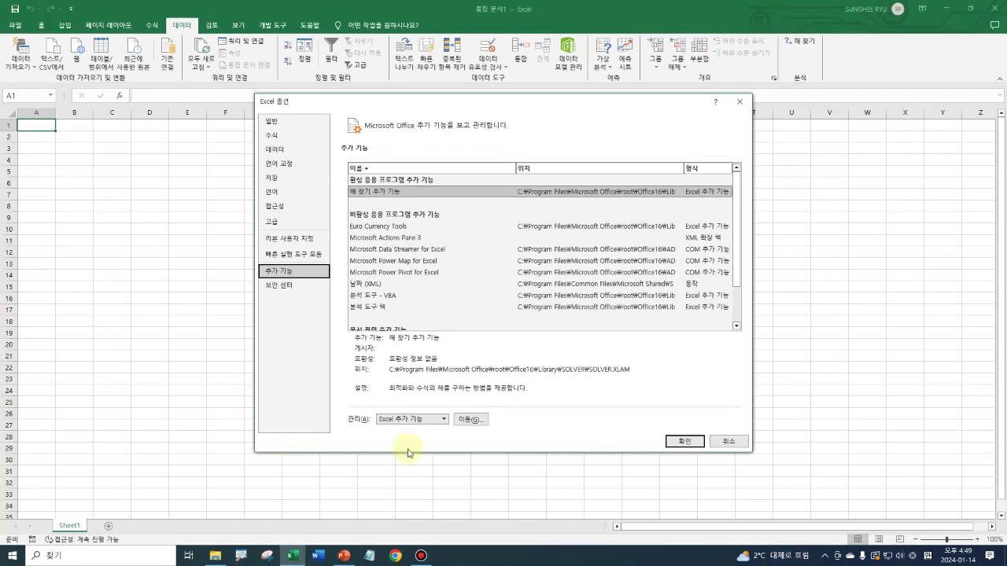
left_click(471, 421)
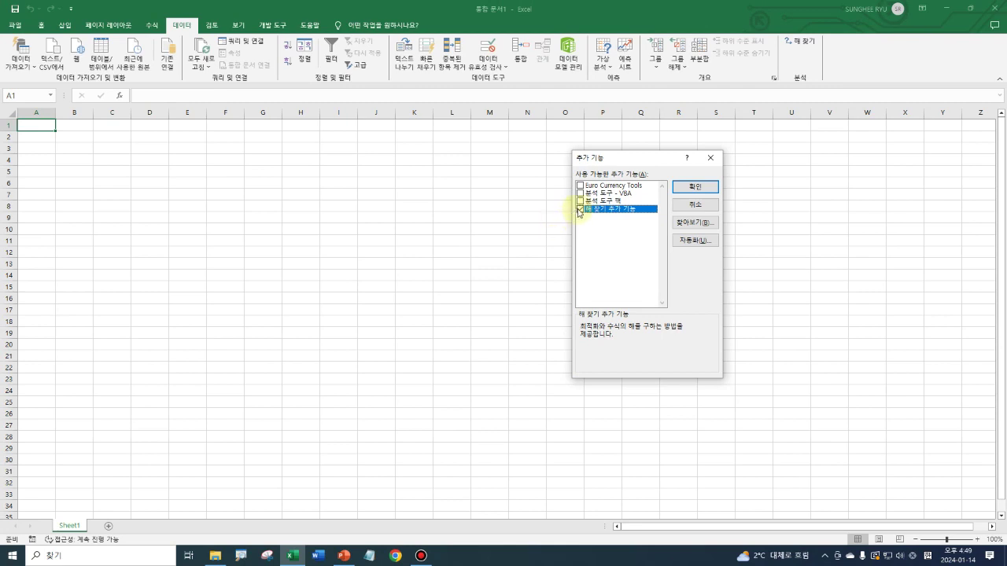
left_click(580, 208)
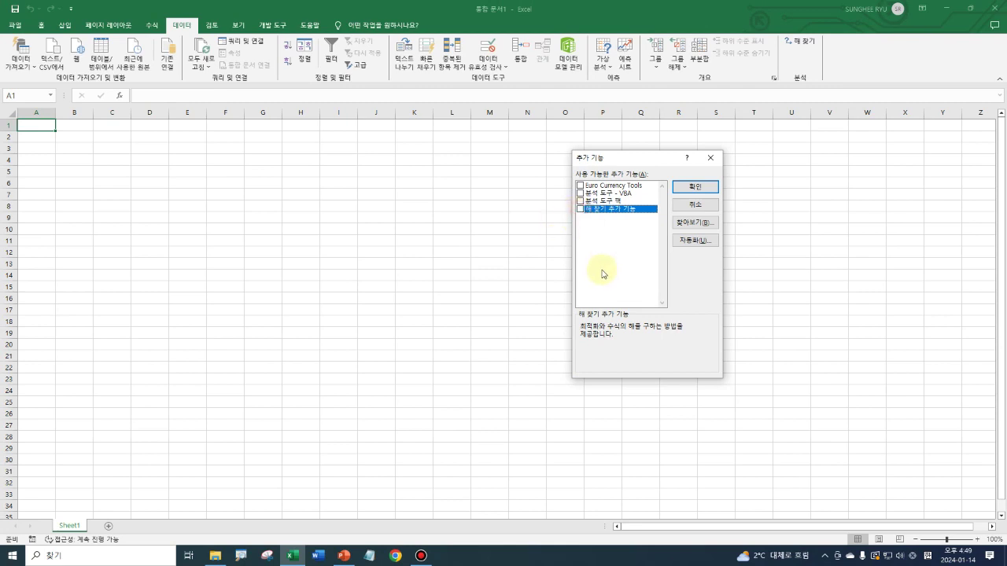
left_click(580, 210)
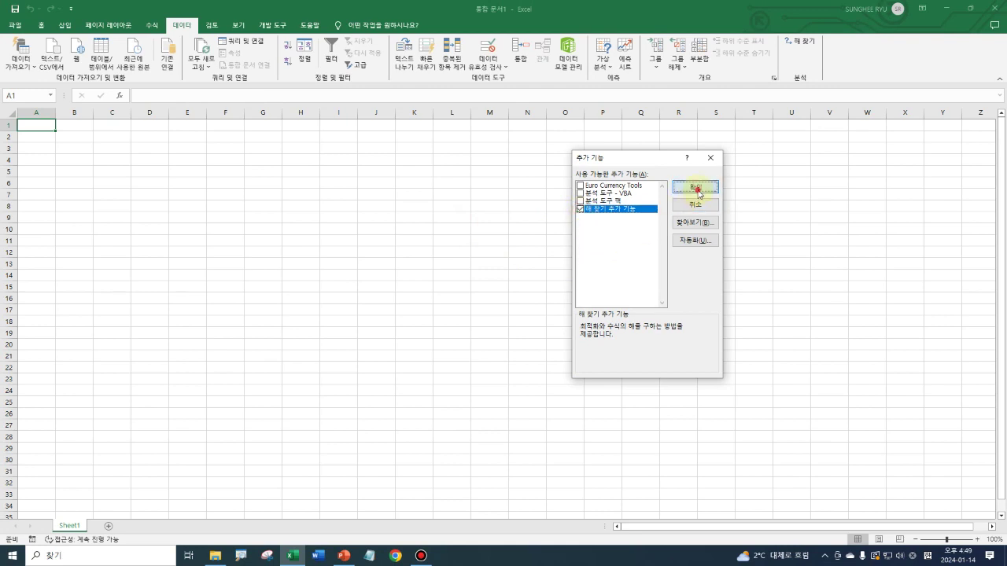
left_click(696, 187)
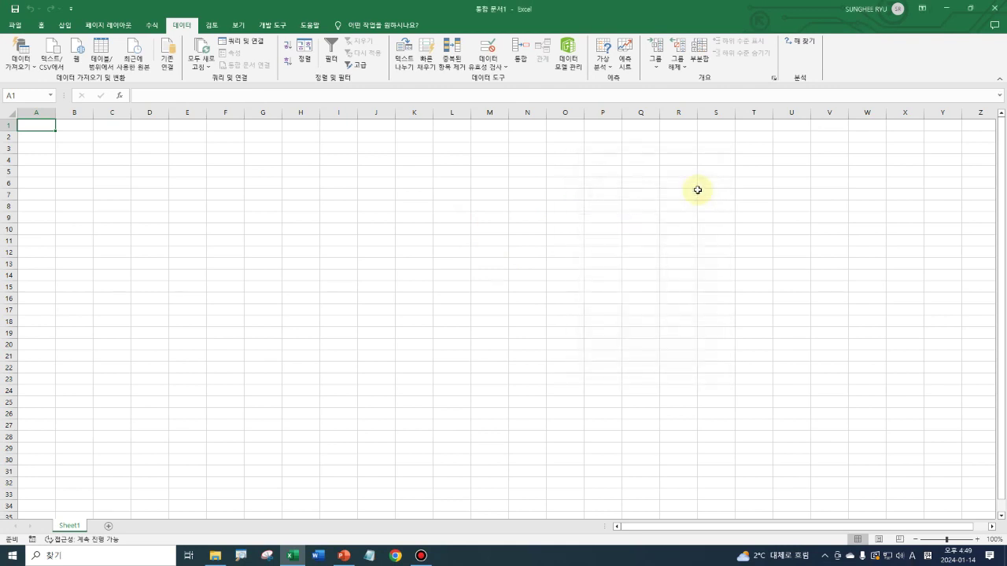
- Enter the title 'y=3x2+1의 최소값' in cell K13
left_click(151, 24)
left_click(182, 24)
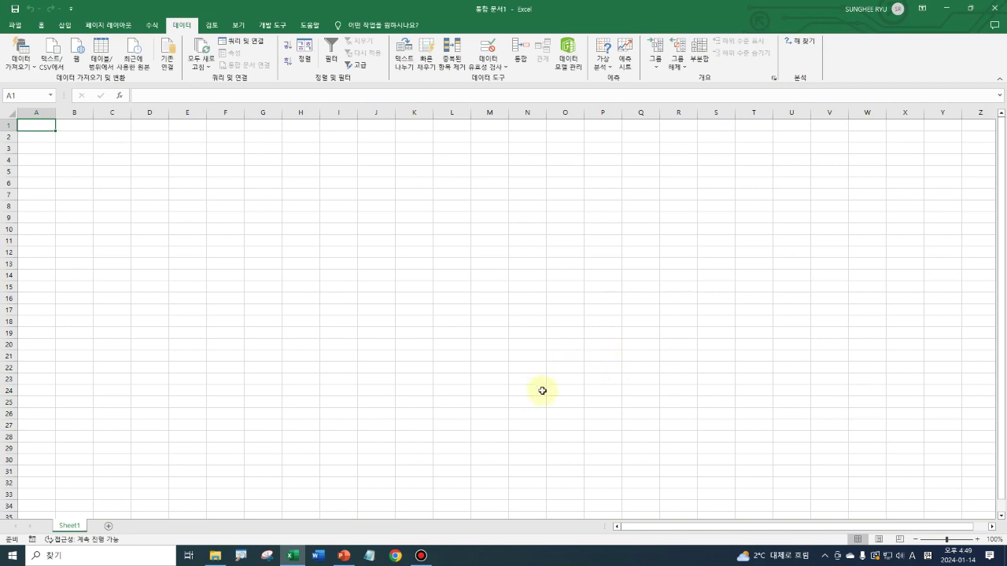
left_click(406, 265)
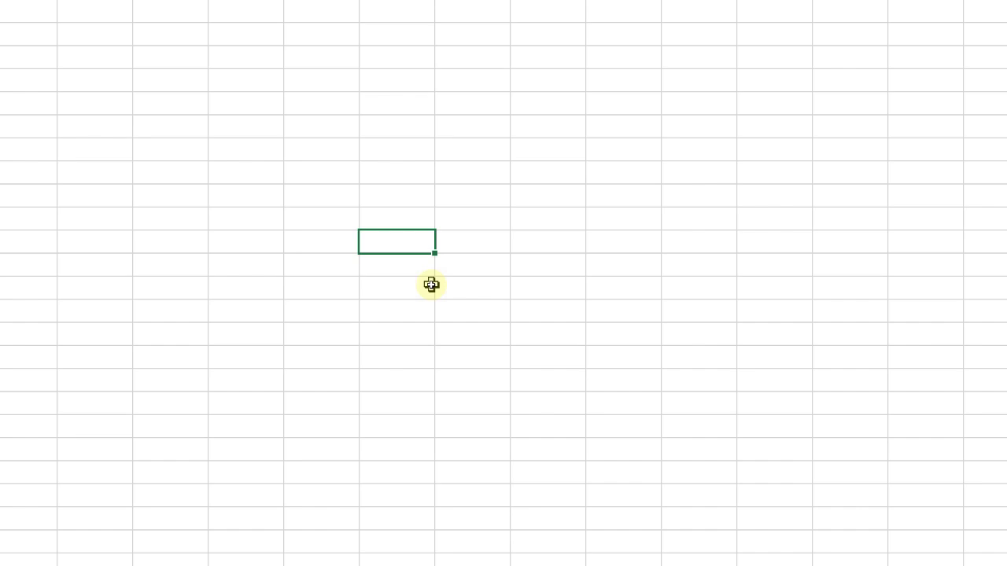
type("y")
type("=")
type("3x")
type("2")
type("+1")
type("의 첫")
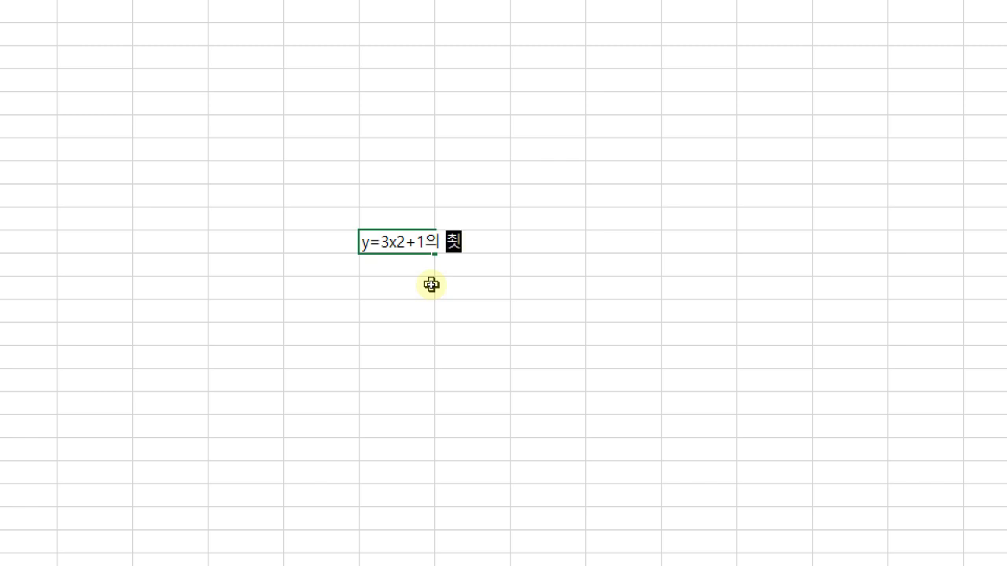
type("최소값")
key("Return")
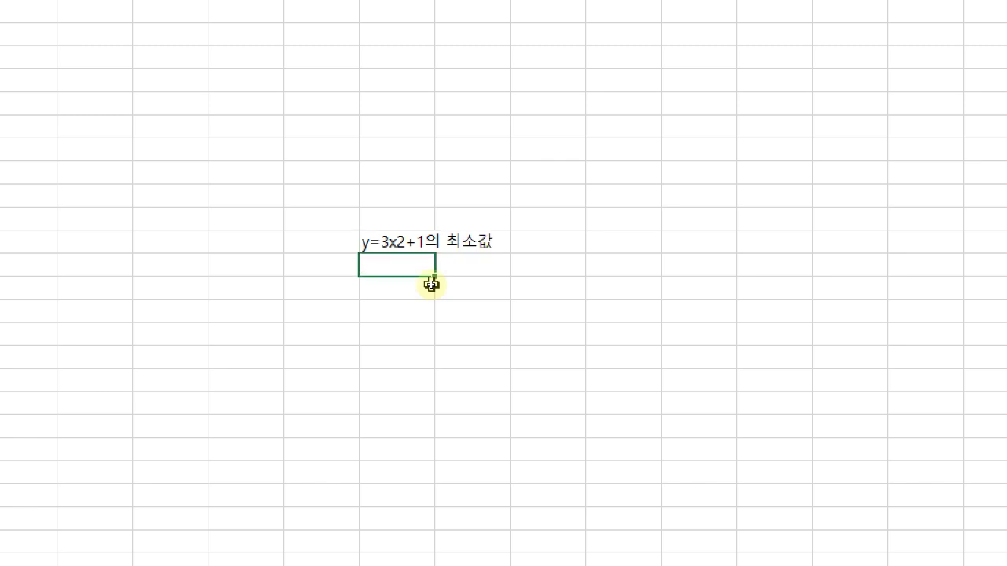
key("Up")
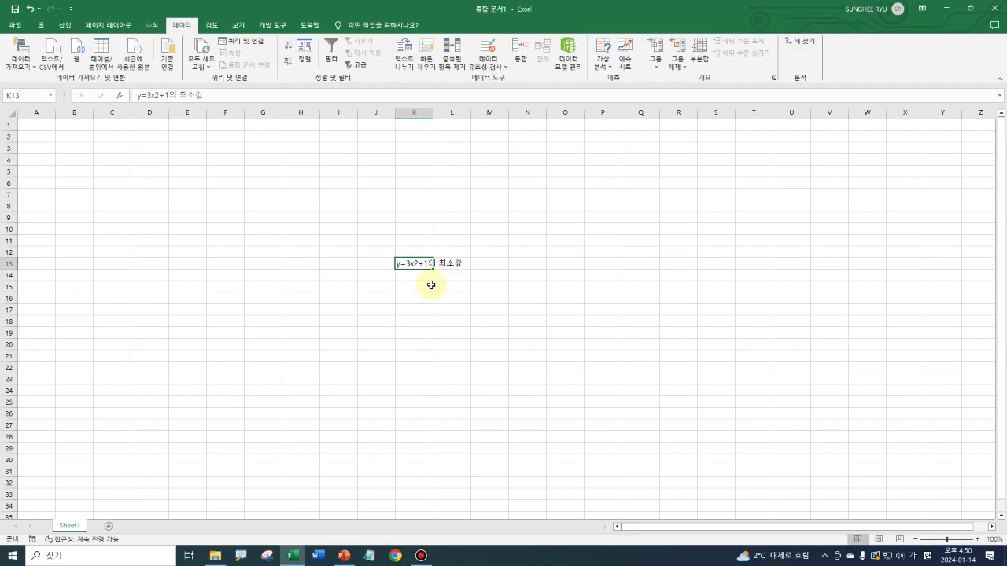
- Select the 2 in 3x2 inside K13 and bring up its font formatting
key("F2")
key("Left")
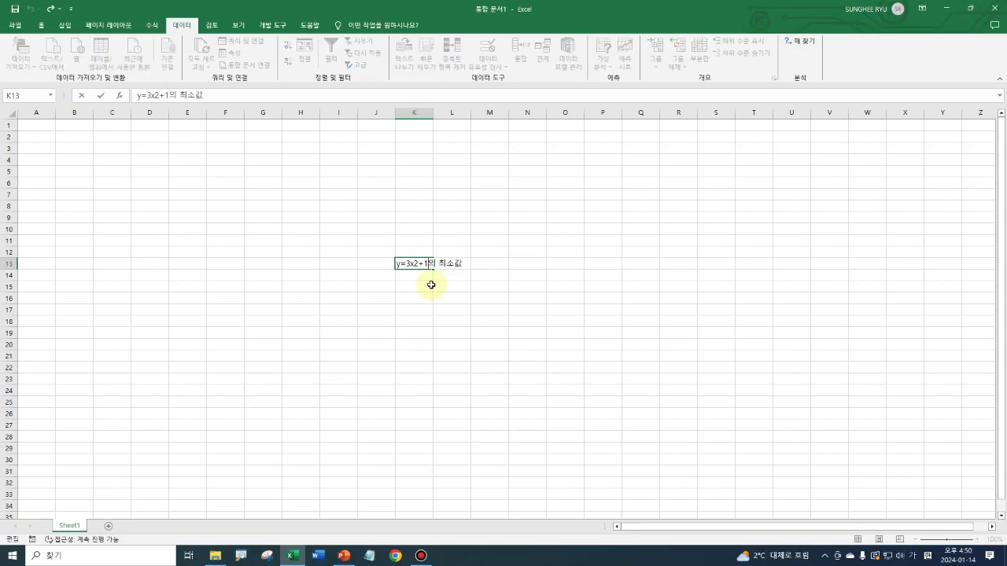
key("Right")
key("shift+Right")
left_click(41, 24)
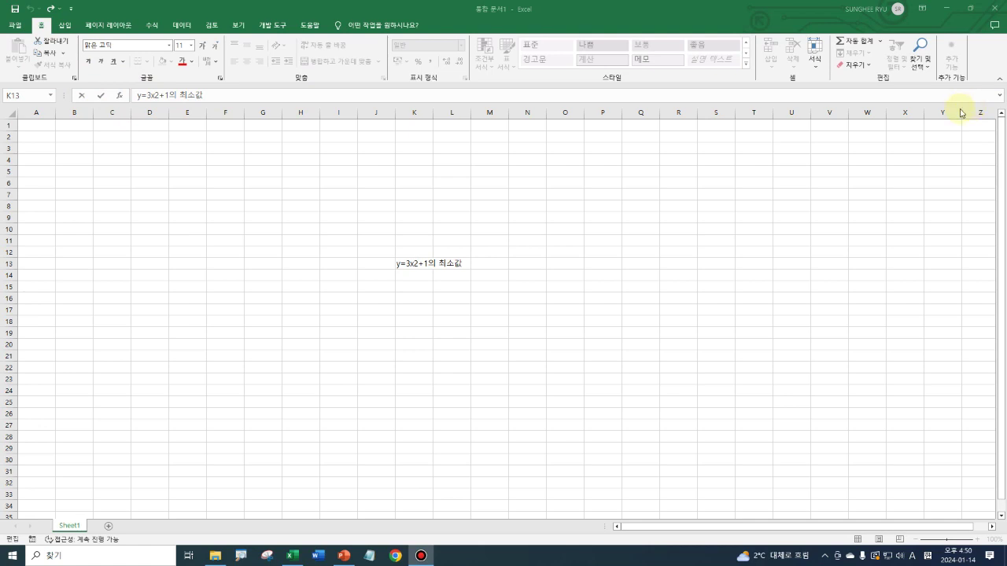
left_click(417, 263)
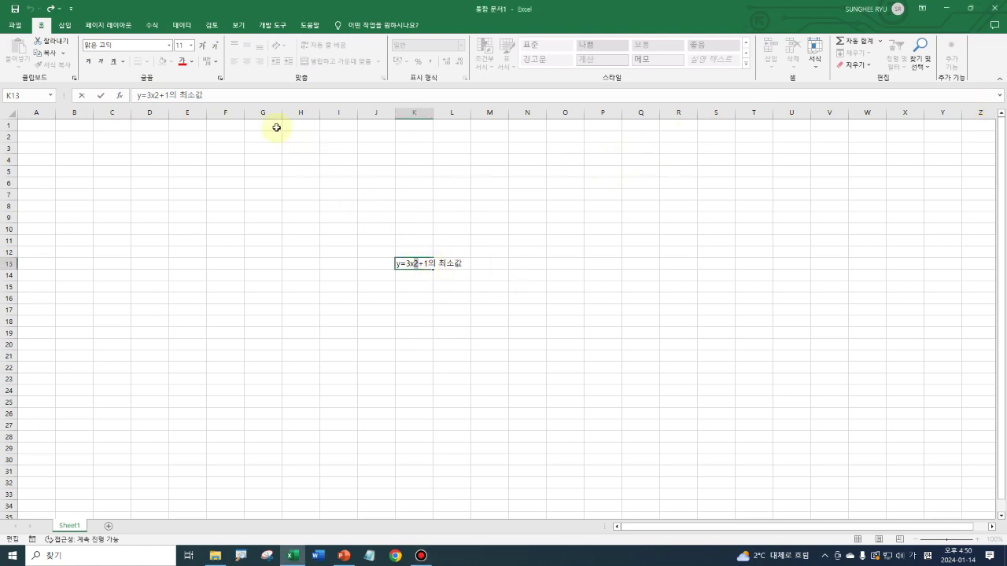
- Make the selected 2 superscript so the title reads 3x²
left_click(220, 81)
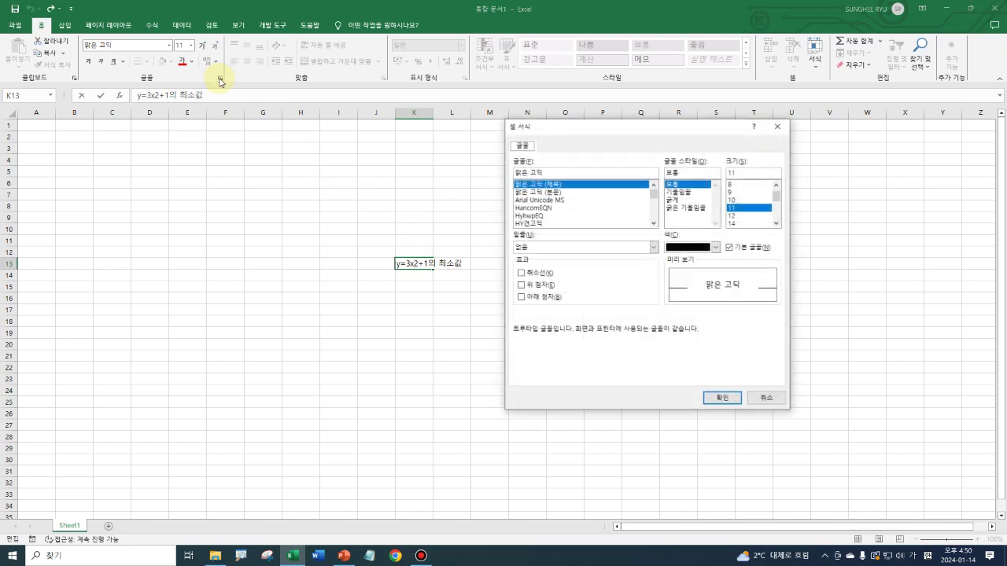
left_click(521, 285)
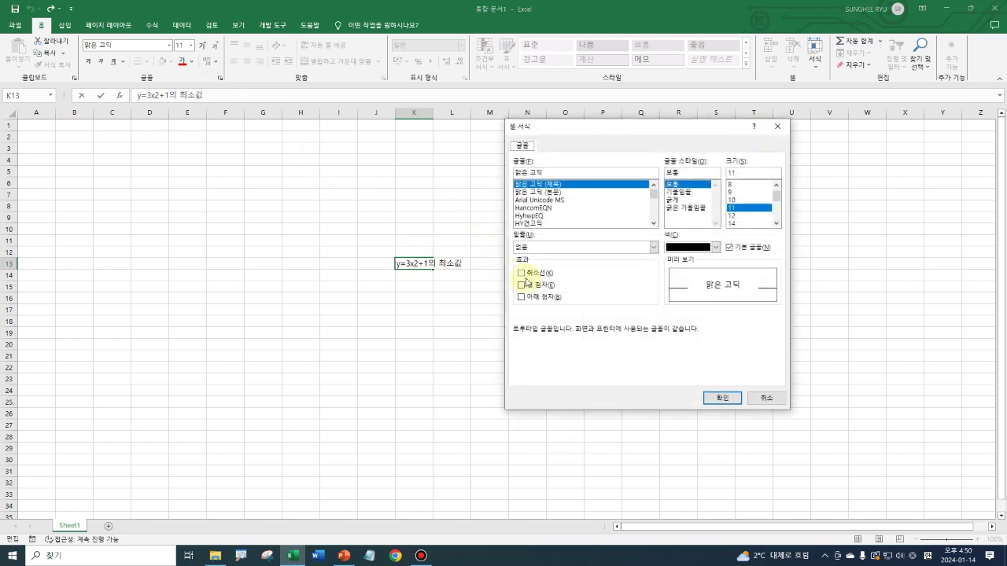
left_click(720, 398)
left_click(529, 332)
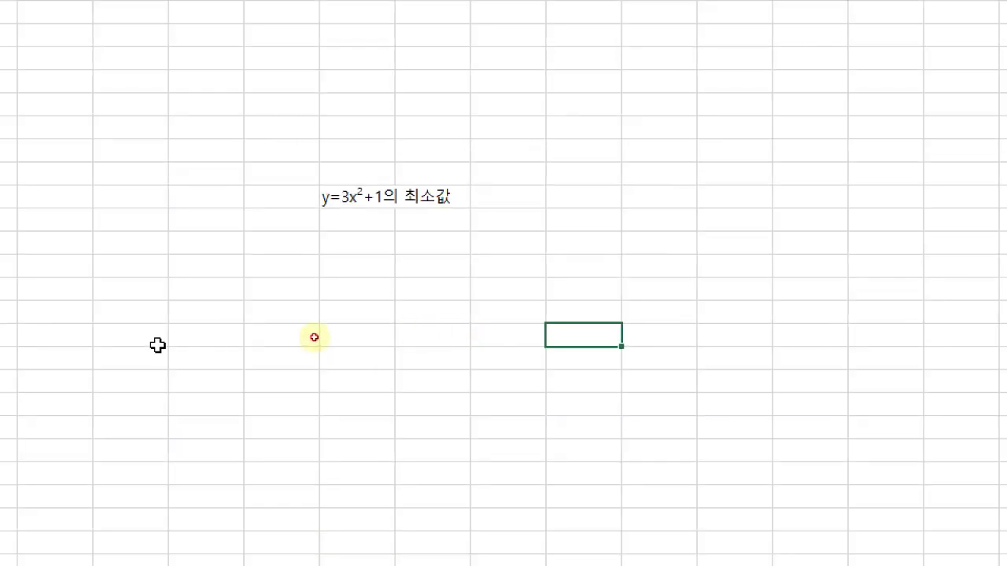
left_click(313, 334)
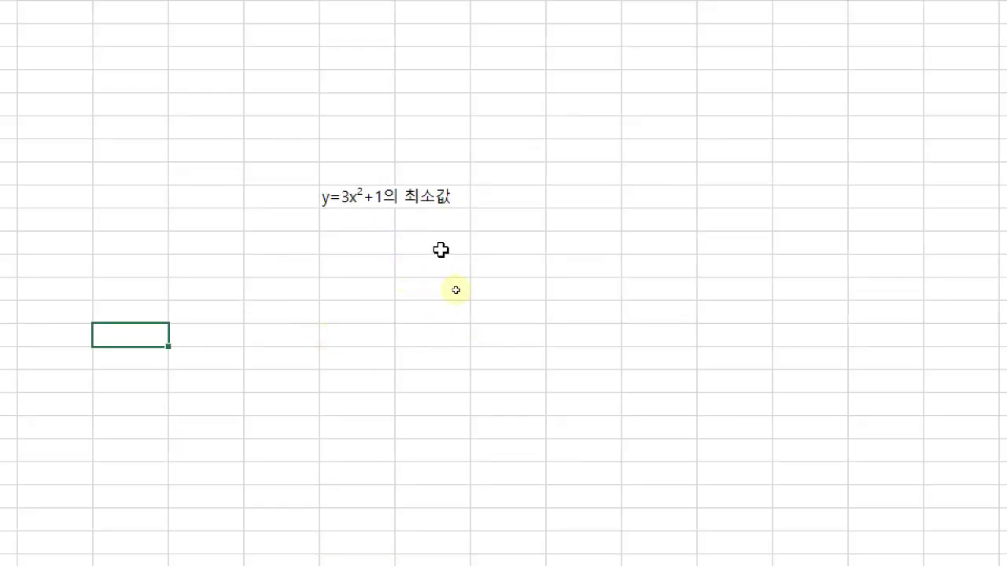
- Type the label x in K15 below the title
left_click(363, 246)
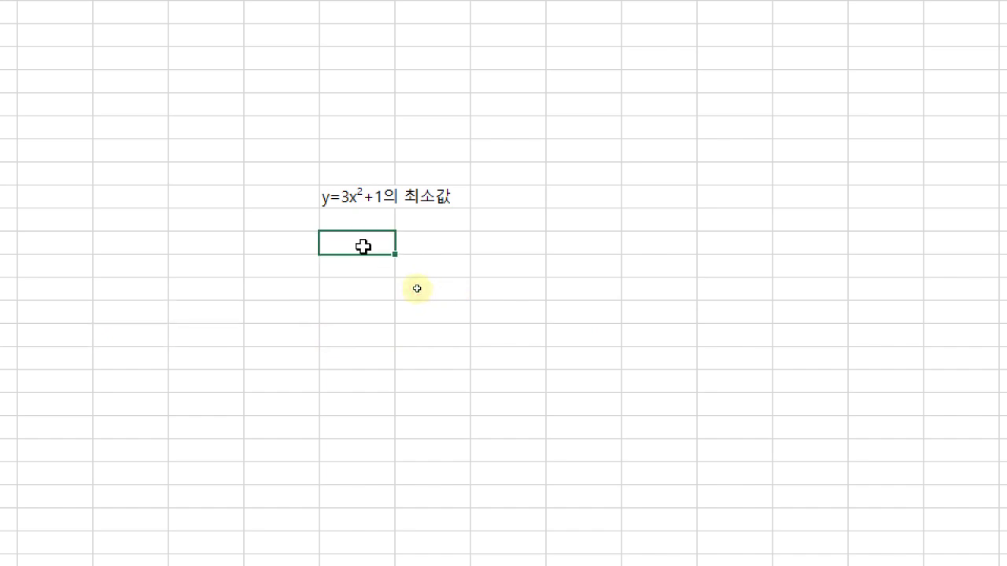
type("ㅌ")
key("BackSpace")
type("x")
key("Return")
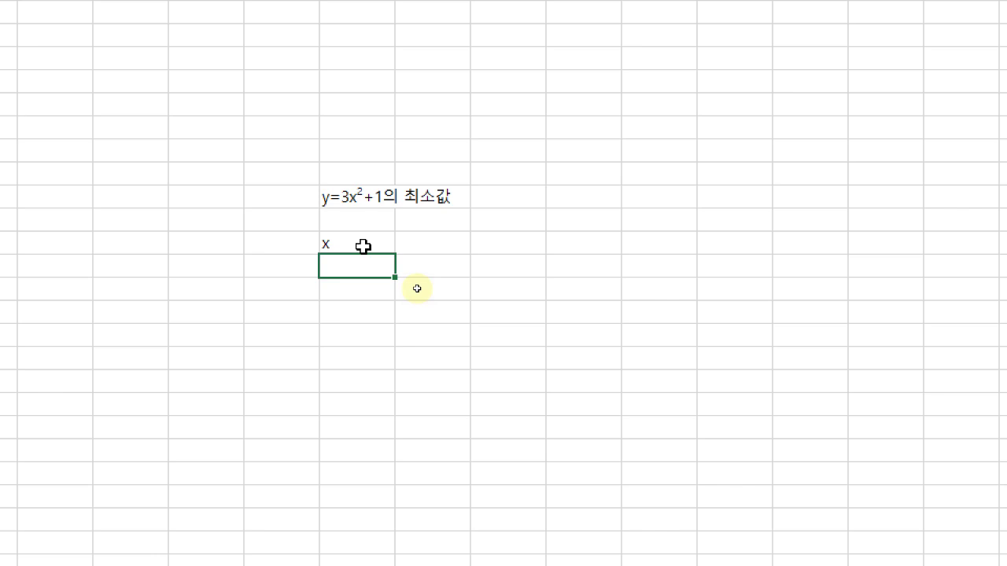
left_click(363, 246)
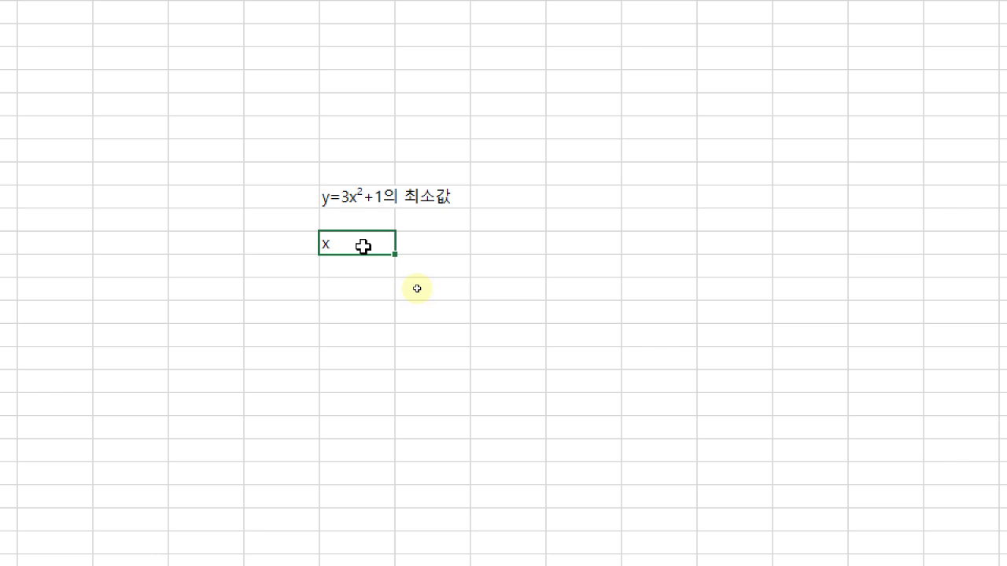
key("Up")
key("Up")
key("Down")
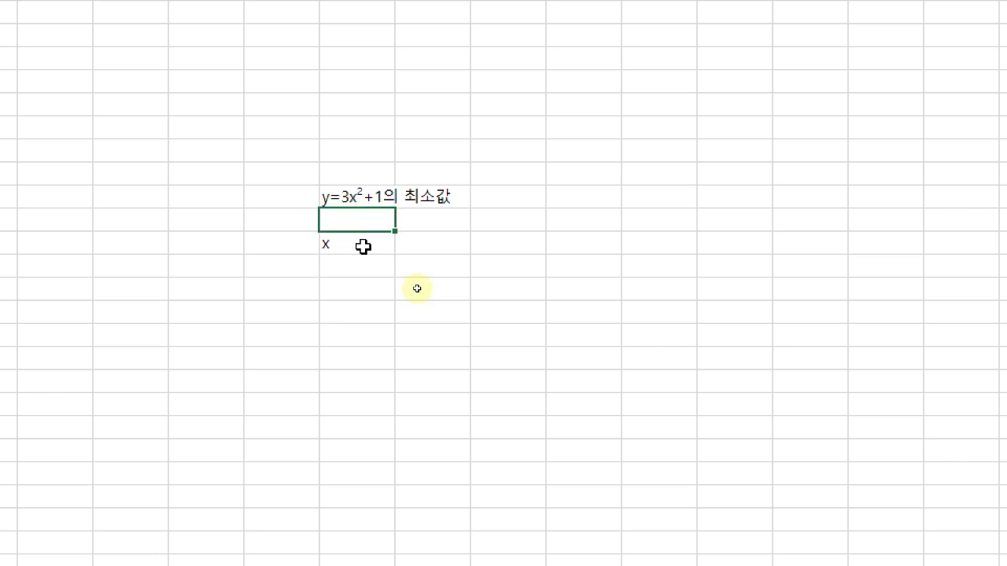
key("Down")
- Add the label y in L15 next to the x label
key("Right")
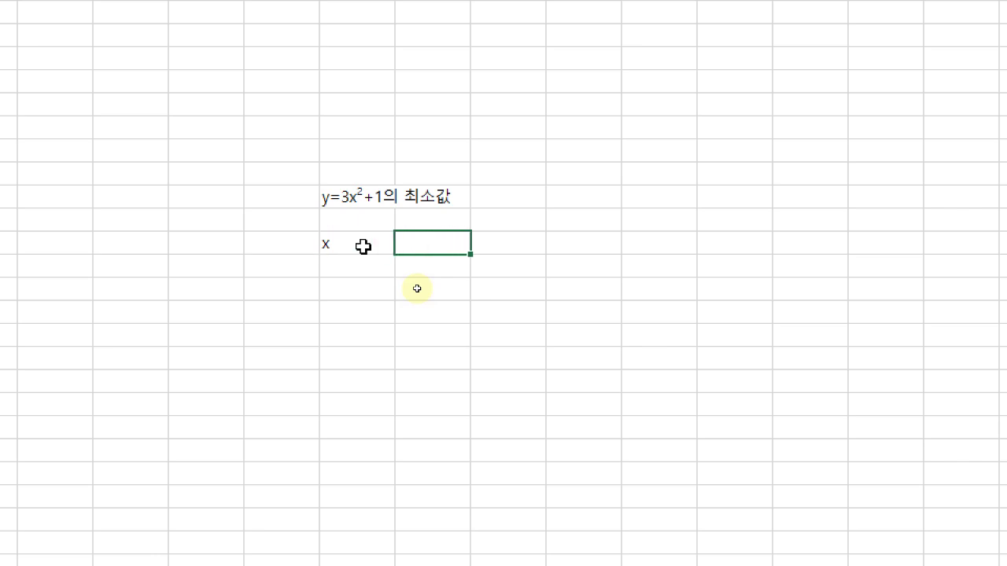
type("y")
key("Return")
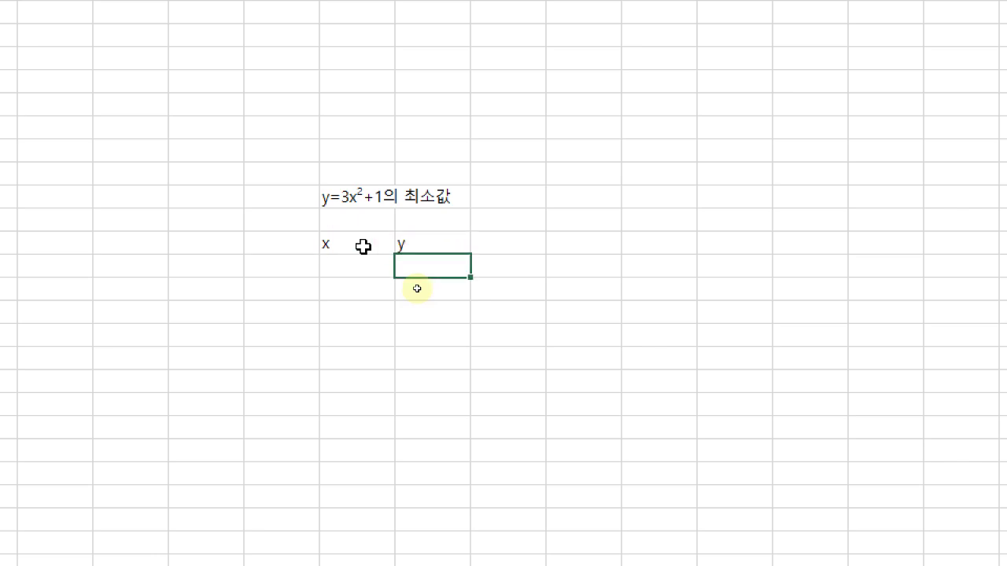
key("Up")
key("Left")
key("Right")
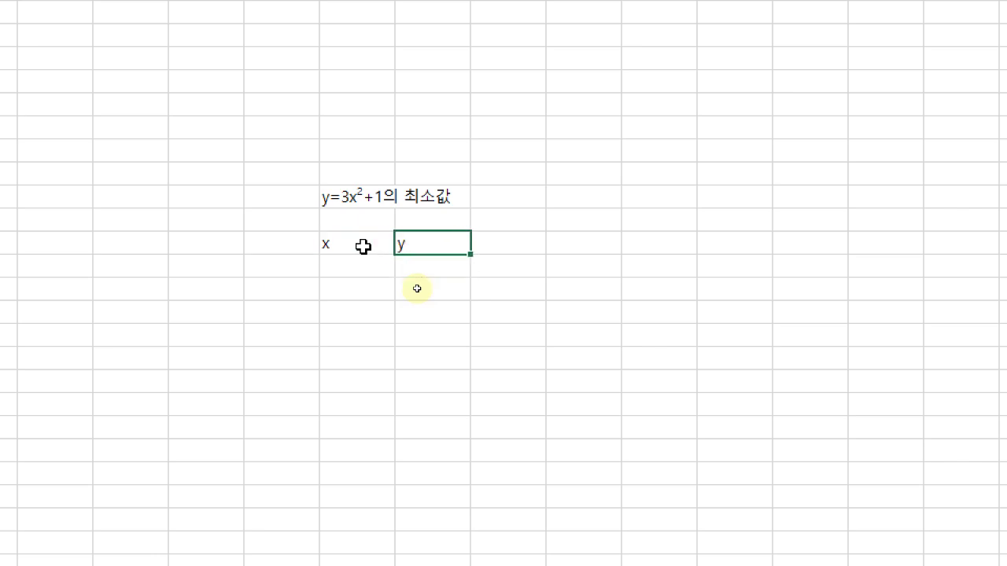
key("Down")
key("Left")
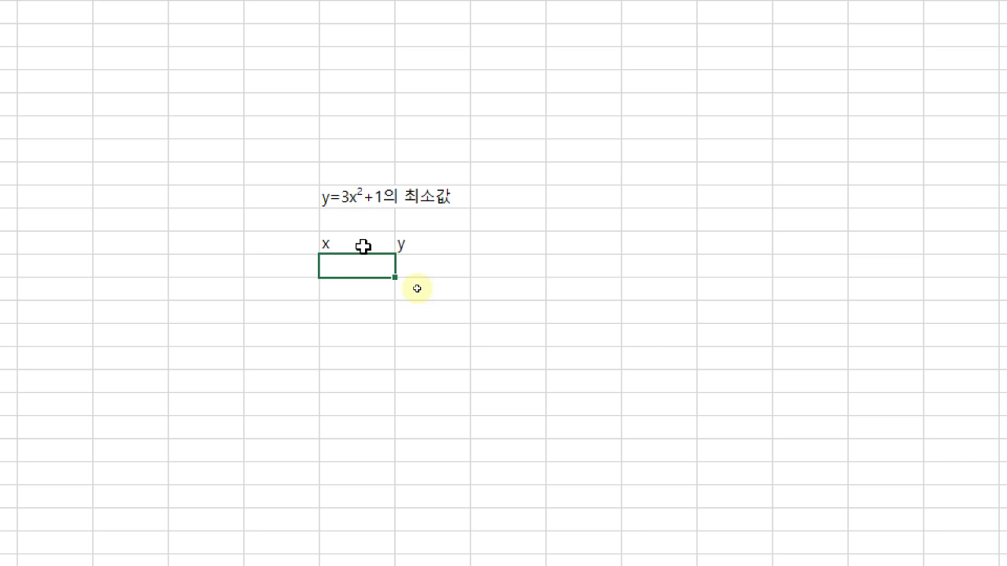
- Enter 5 as the starting x value in K16
type("5")
key("Return")
key("Up")
- Enter =3*K16^2+1 in L16 so y shows 76
key("Right")
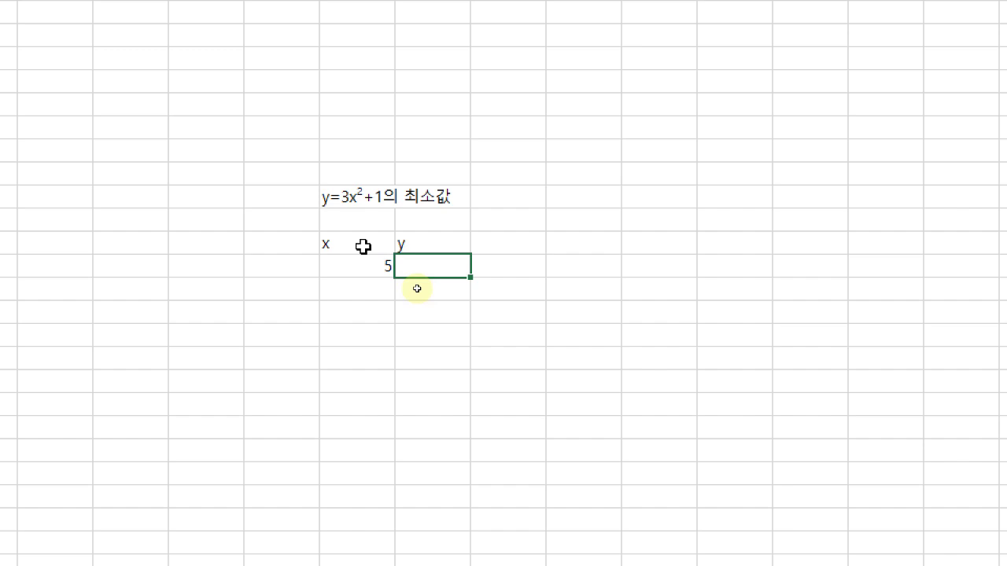
type("=")
type("3")
type("*")
left_click(363, 268)
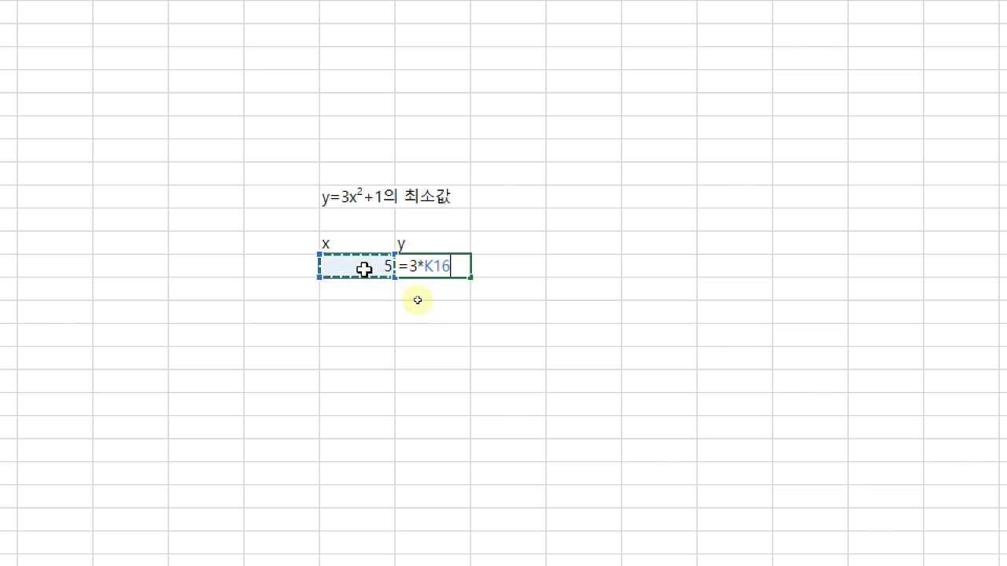
type("^2")
type("+1")
key("ctrl+Return")
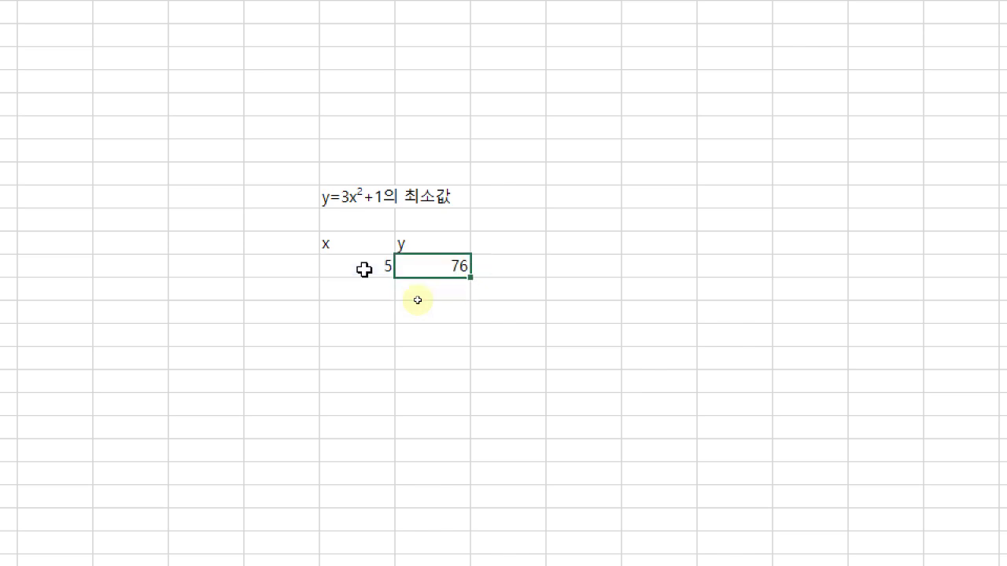
key("Left")
key("Up")
key("Up")
key("Up")
key("Down")
key("Down")
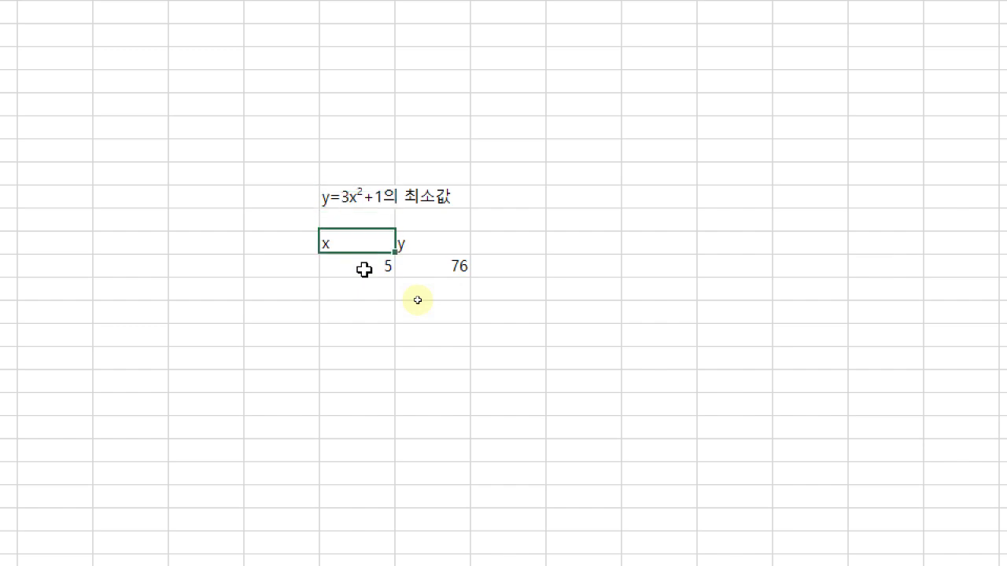
key("Down")
key("Right")
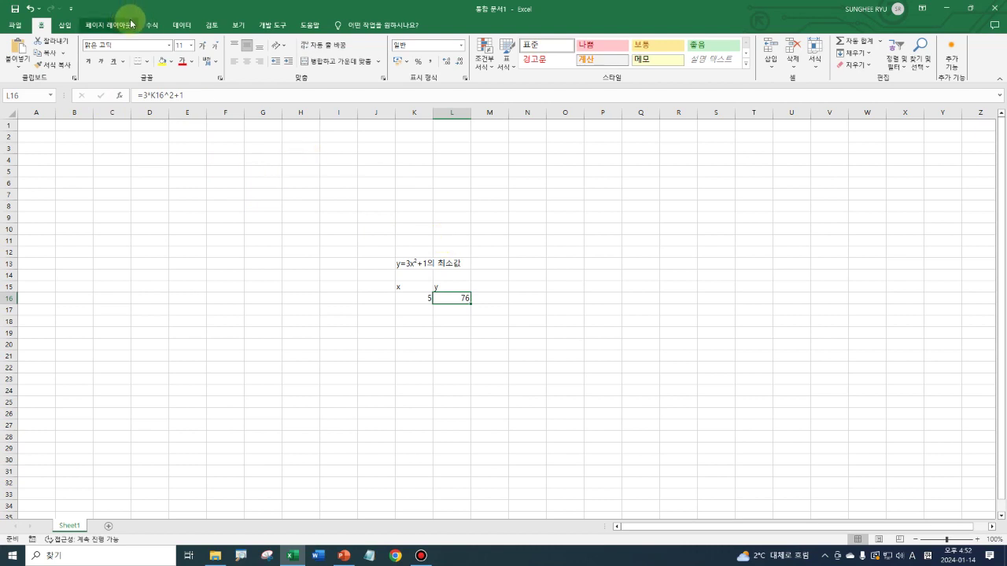
left_click(182, 24)
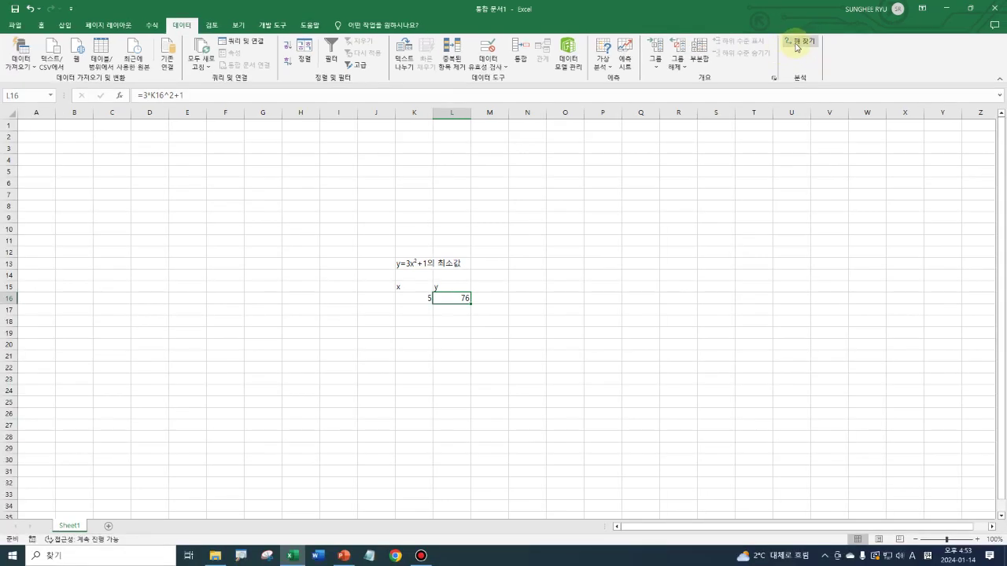
- Open Solver with objective $L$16, choose Min, and set $K$16 as the variable cell
left_click(790, 44)
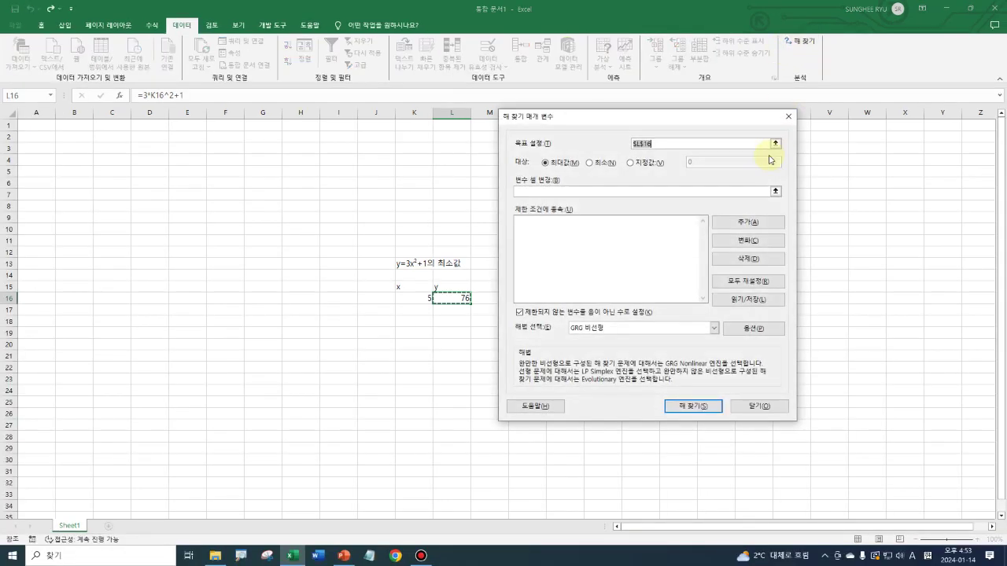
left_click_drag(713, 124, 748, 132)
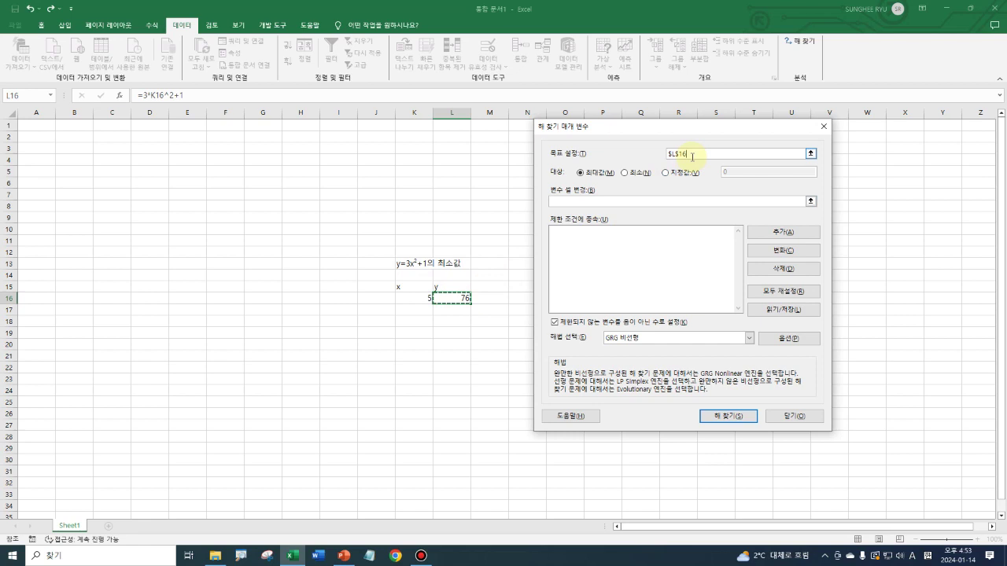
left_click(626, 177)
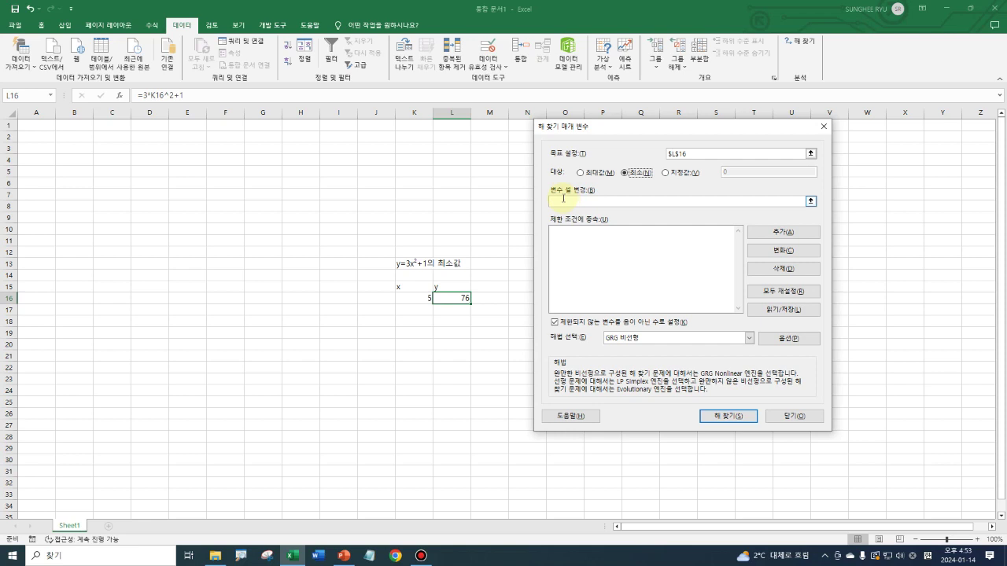
left_click(563, 199)
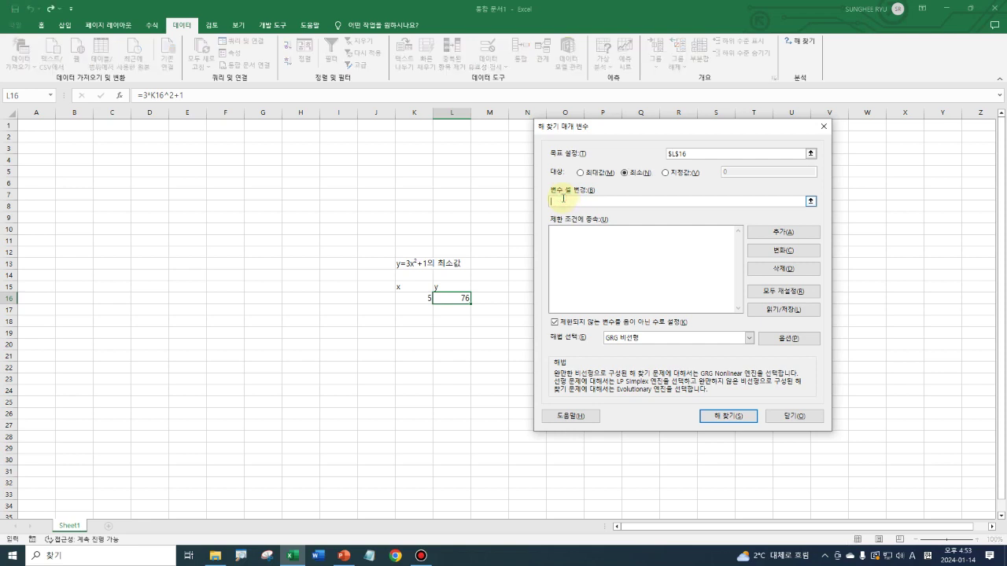
left_click(425, 296)
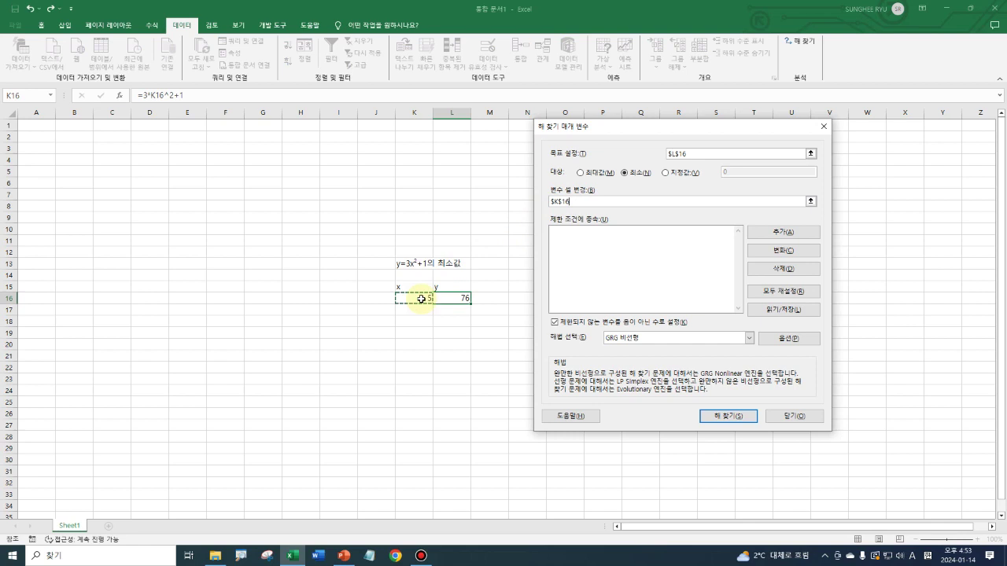
left_click(557, 323)
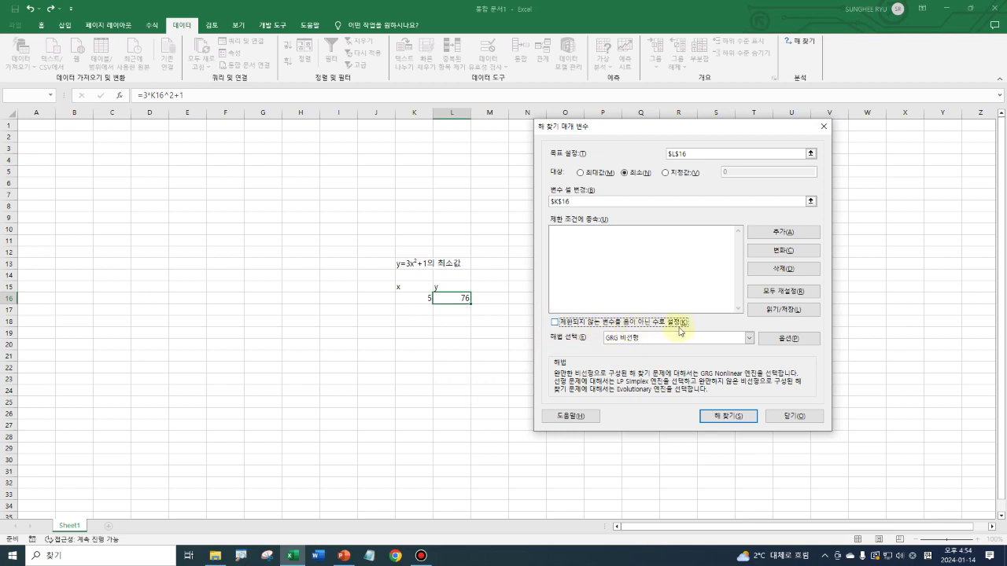
left_click(555, 322)
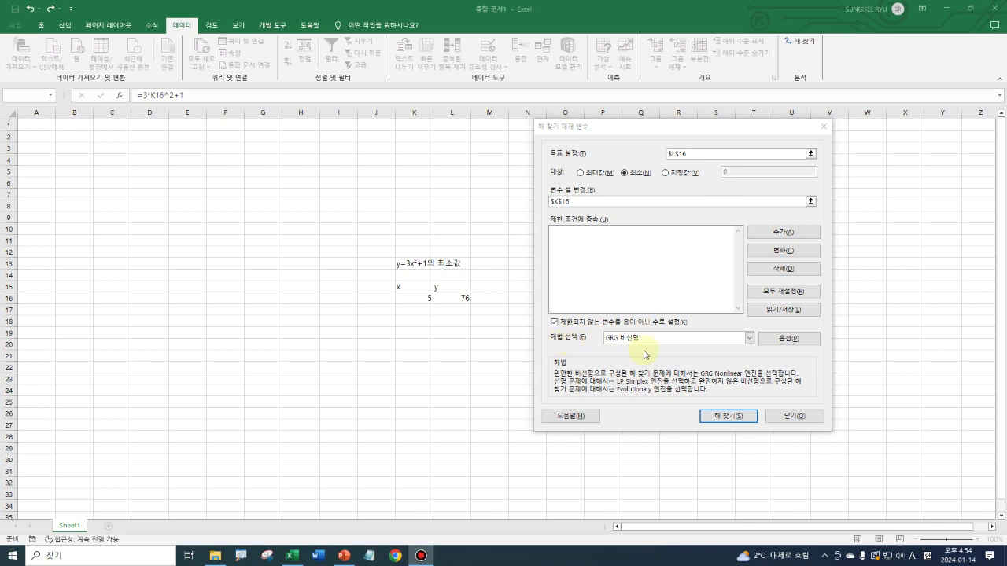
left_click(749, 338)
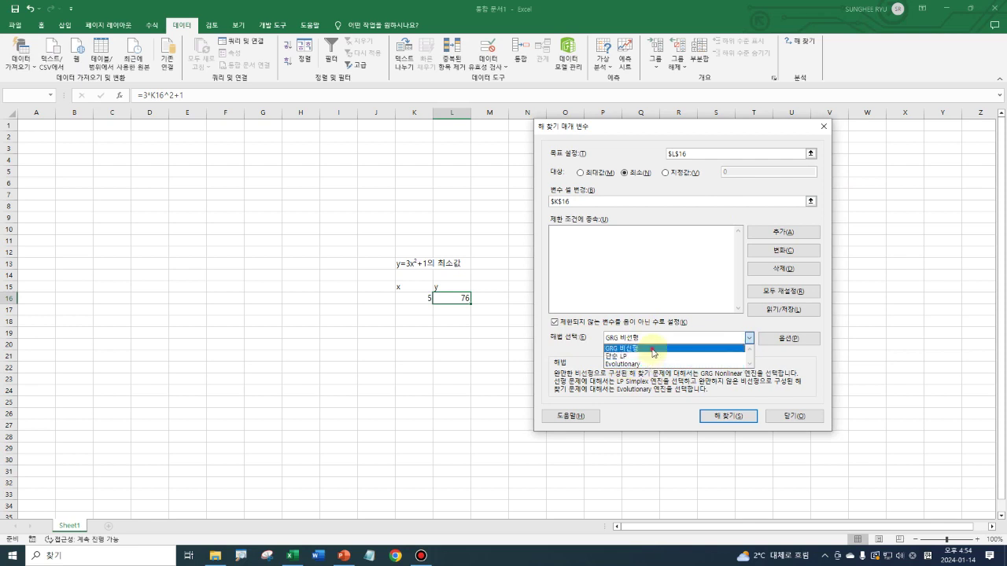
left_click(652, 353)
left_click(662, 340)
left_click(612, 347)
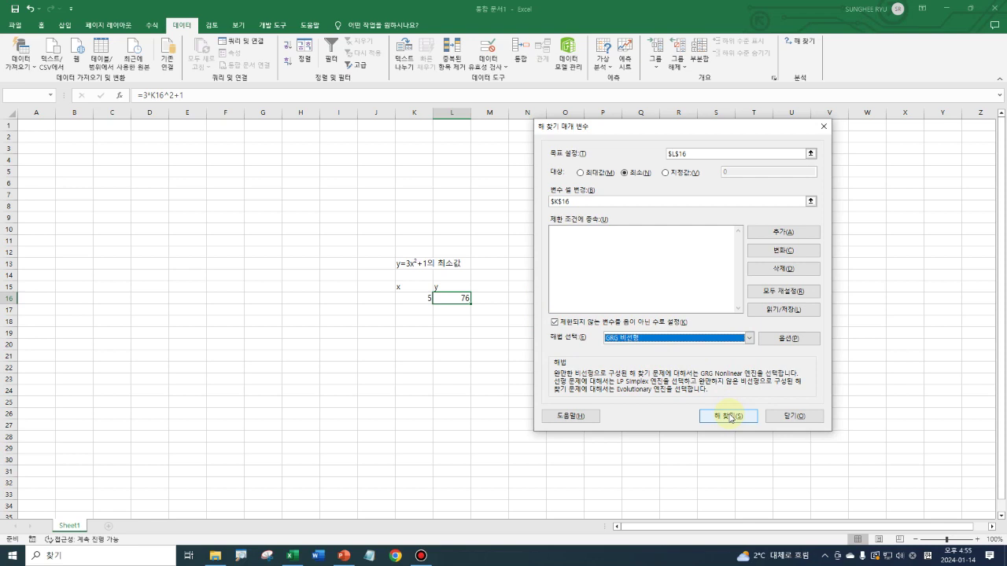
- Run Solver so x becomes 0 and y becomes 1, circling both results on screen
left_click(729, 417)
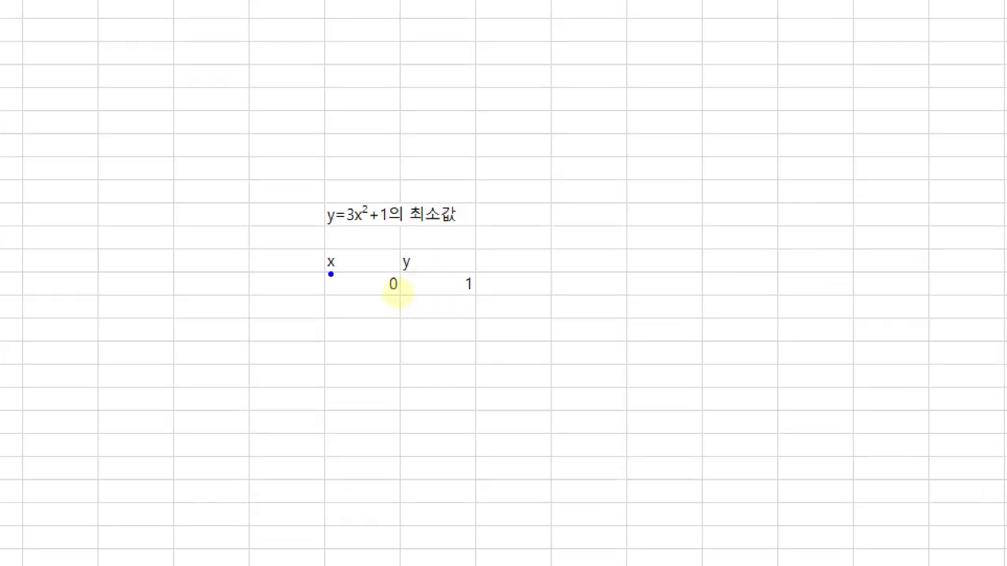
mouse_move(399, 294)
left_mouse_down()
mouse_move(402, 278)
mouse_move(401, 295)
left_mouse_up()
left_click(446, 287)
mouse_move(474, 295)
left_mouse_down()
mouse_move(454, 295)
mouse_move(467, 271)
mouse_move(481, 281)
mouse_move(472, 299)
left_mouse_up()
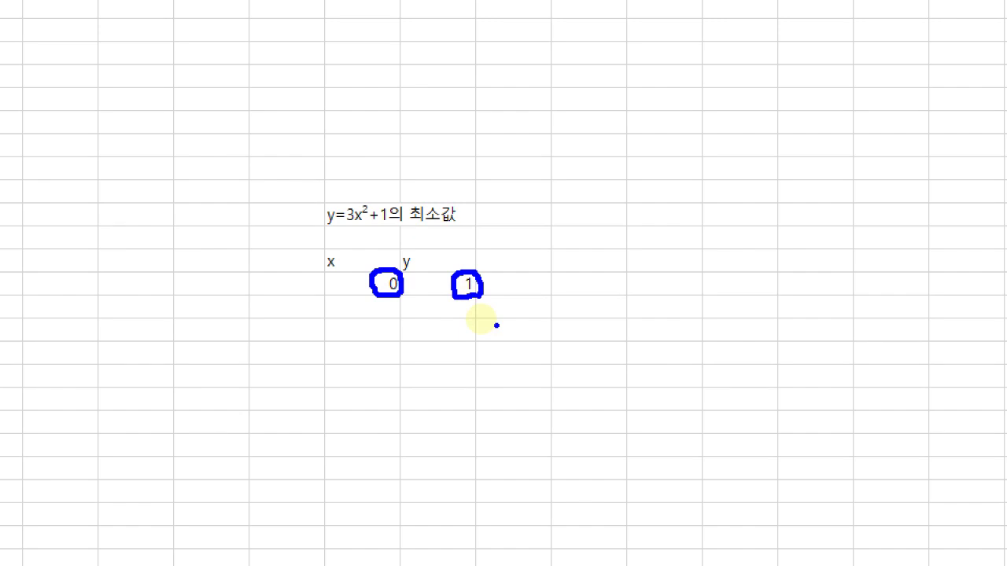
key("Escape")
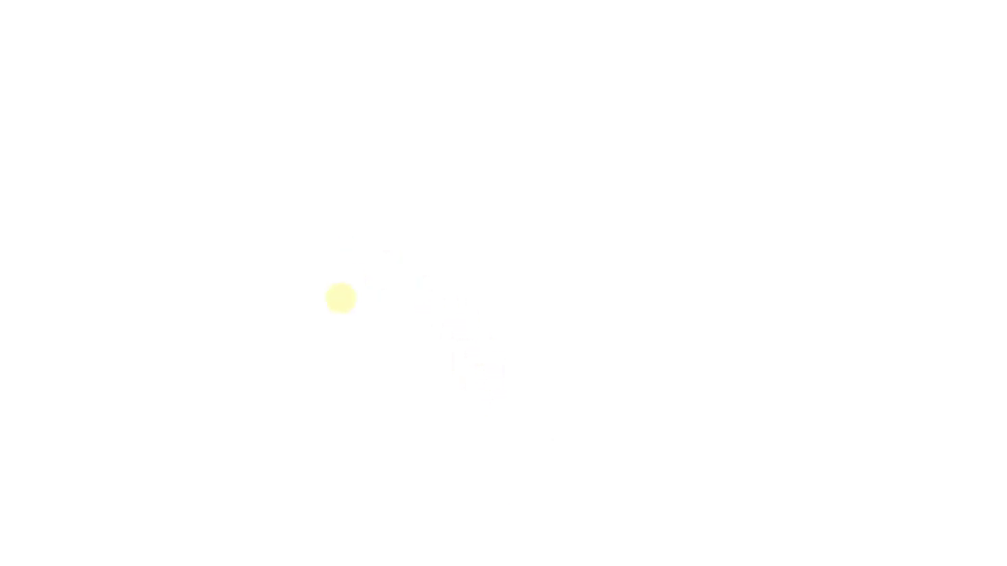
- Draw arrowed axes labelled x and y, a two-dip curve labelled y=f(x), and a start point on its right
mouse_move(247, 94)
left_mouse_down()
mouse_move(255, 81)
mouse_move(272, 87)
mouse_move(243, 354)
mouse_move(220, 445)
mouse_move(695, 473)
mouse_move(683, 498)
left_mouse_up()
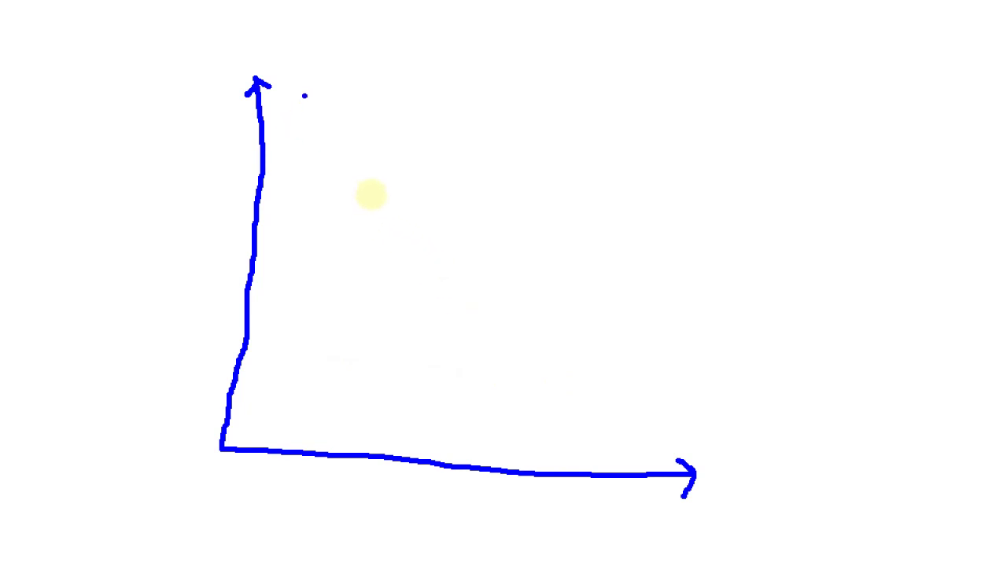
left_click_drag(305, 98, 321, 189)
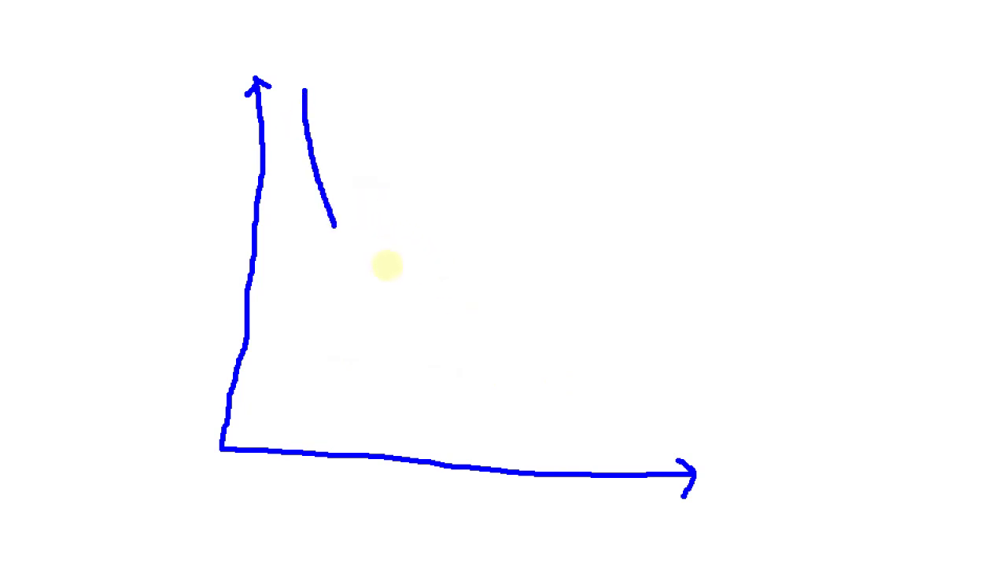
mouse_move(393, 282)
left_mouse_down()
mouse_move(407, 335)
mouse_move(435, 344)
mouse_move(468, 287)
mouse_move(525, 305)
mouse_move(580, 218)
left_mouse_up()
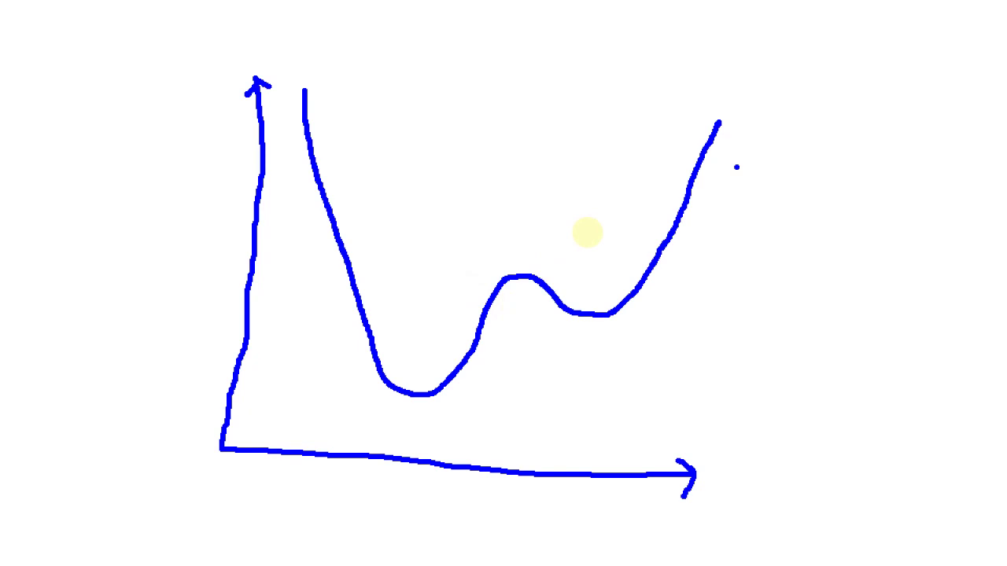
mouse_move(371, 187)
left_mouse_down()
mouse_move(430, 178)
mouse_move(481, 211)
left_mouse_up()
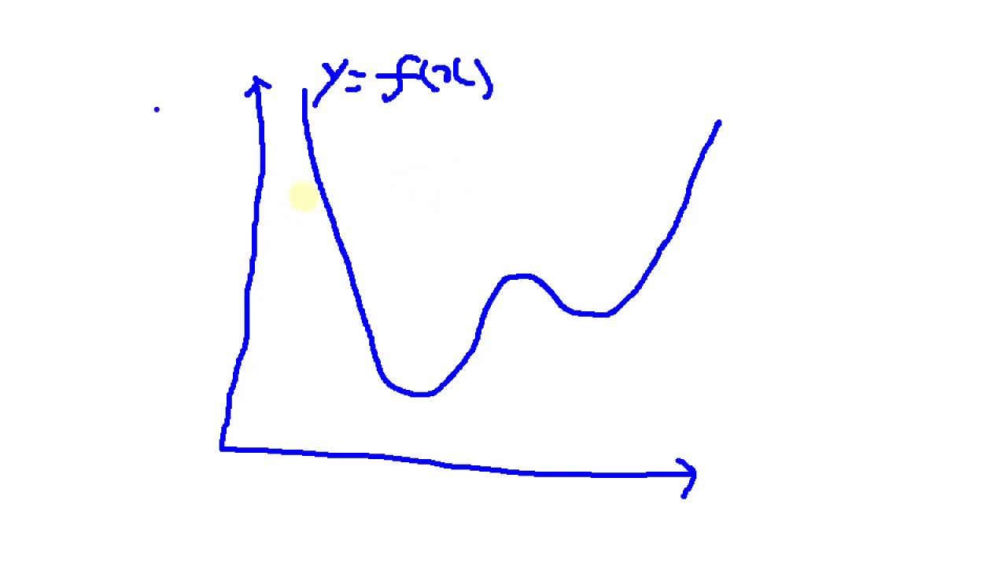
left_click_drag(214, 68, 217, 107)
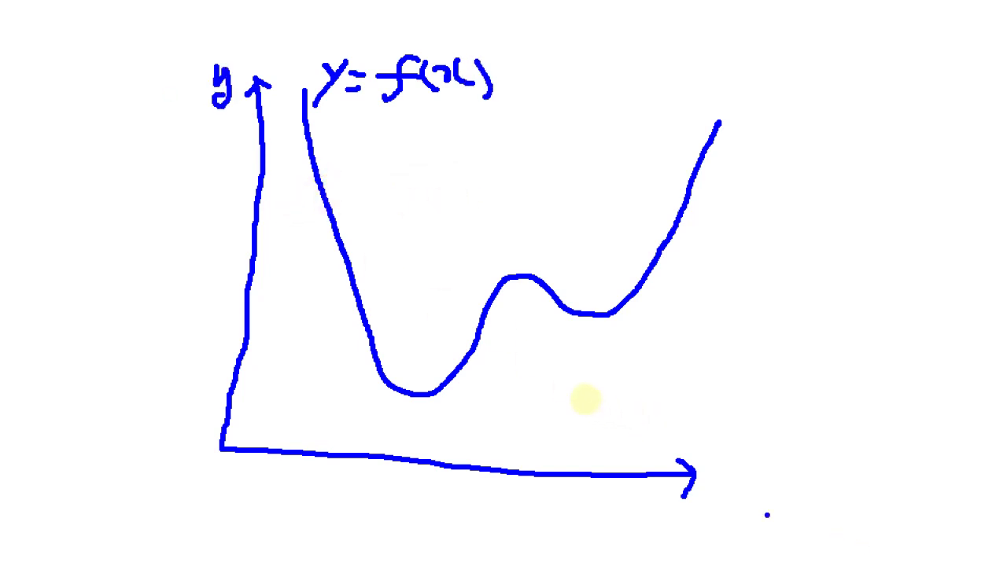
mouse_move(704, 474)
left_mouse_down()
mouse_move(711, 495)
mouse_move(744, 502)
left_mouse_up()
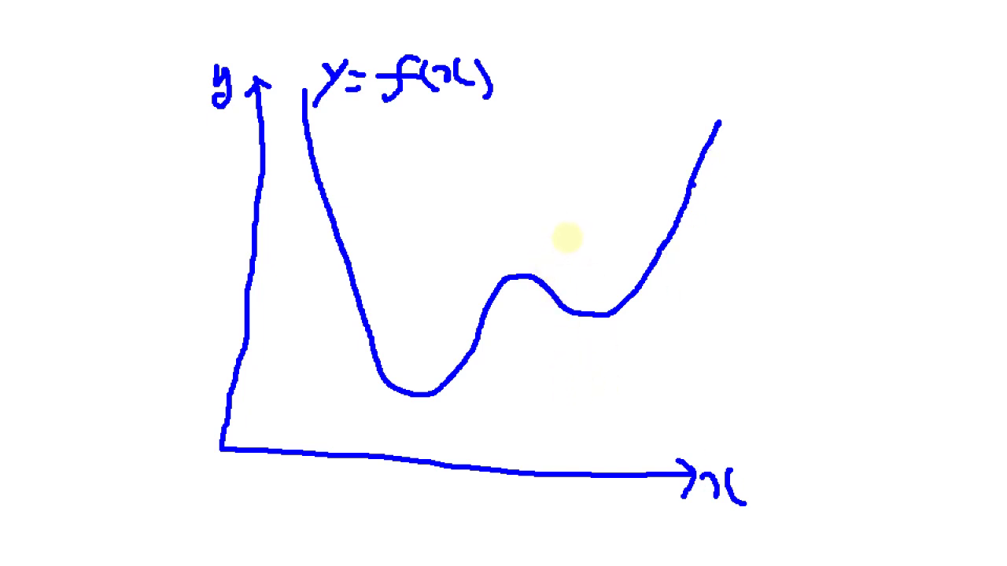
left_click_drag(700, 158, 702, 168)
- Dot a vertical line down from the start point toward the x-axis
left_click(704, 206)
left_click(703, 240)
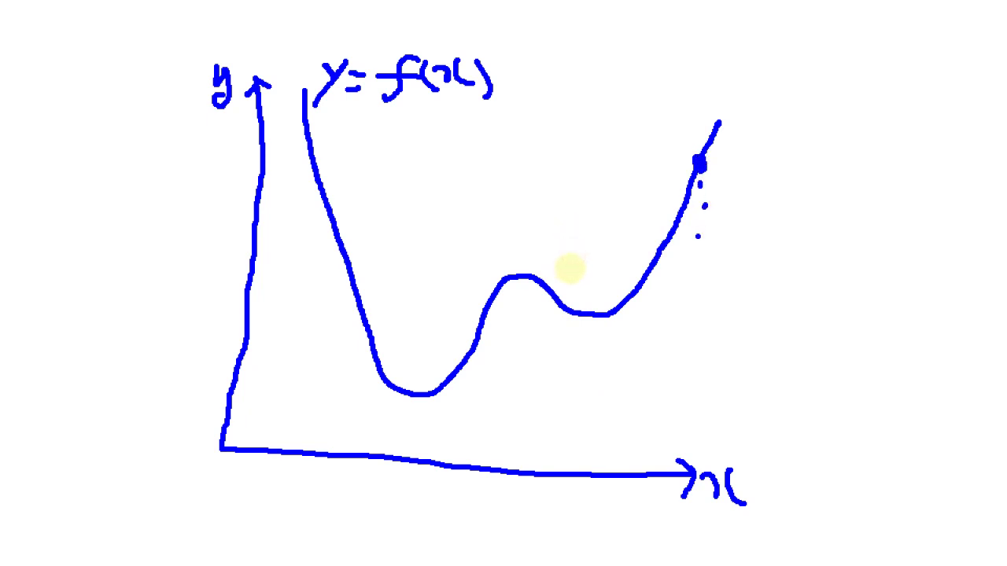
left_click(704, 271)
left_click(703, 297)
left_click(704, 330)
left_click(706, 350)
left_click(710, 385)
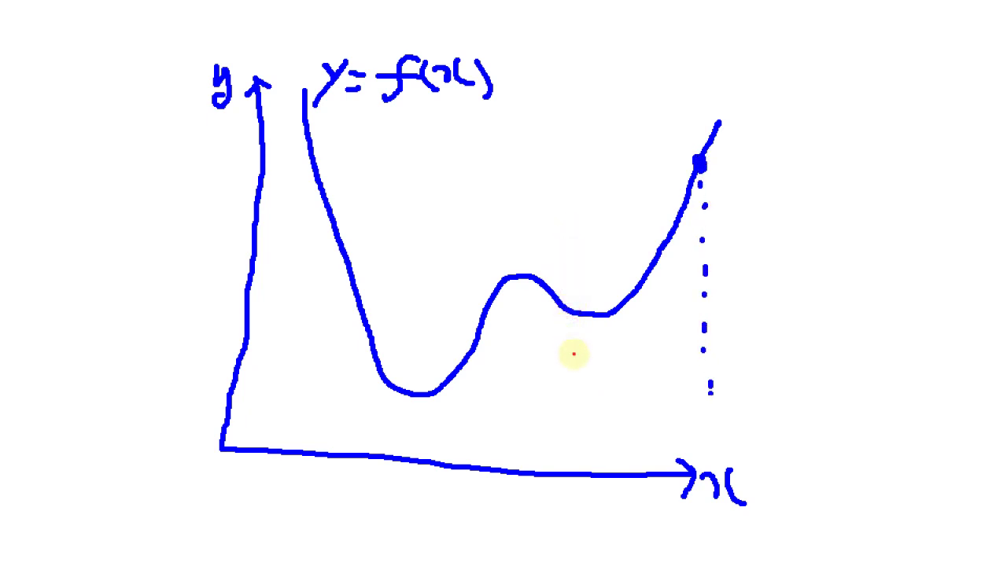
left_click(709, 411)
- Finish the dotted line at the x-axis, circle the start point, and label it A
left_click(705, 433)
left_click(702, 461)
mouse_move(694, 174)
left_mouse_down()
mouse_move(682, 160)
mouse_move(711, 173)
left_mouse_up()
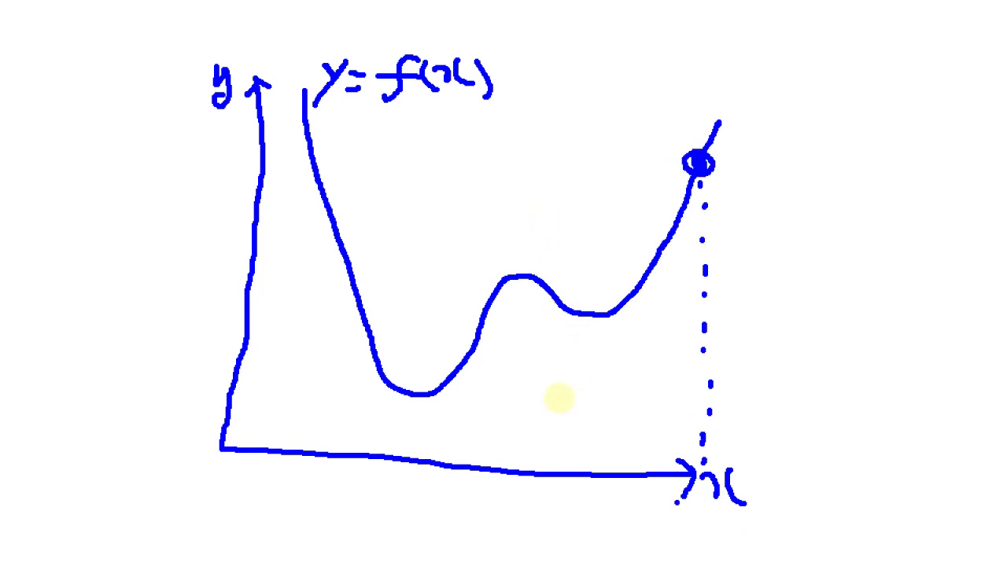
mouse_move(693, 494)
left_mouse_down()
mouse_move(669, 529)
mouse_move(710, 533)
mouse_move(695, 512)
left_mouse_up()
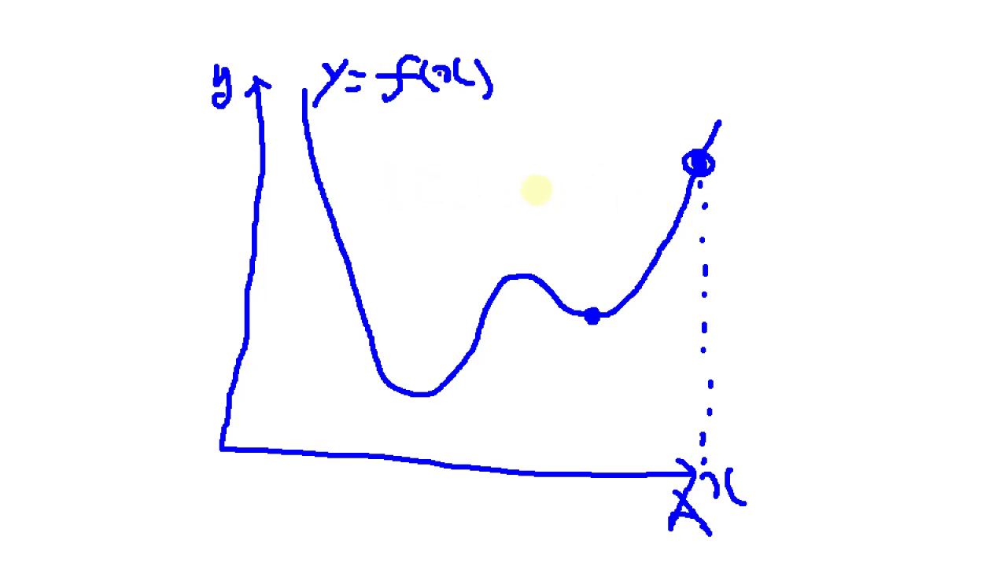
- Write y' = 0 at the upper right with an arrow and note beneath it
mouse_move(753, 63)
left_mouse_down()
mouse_move(770, 82)
mouse_move(760, 109)
left_mouse_up()
left_click_drag(790, 49, 821, 76)
left_click_drag(807, 84, 857, 72)
left_click(787, 146)
mouse_move(781, 142)
left_mouse_down()
mouse_move(825, 144)
mouse_move(825, 163)
mouse_move(867, 132)
mouse_move(864, 154)
left_mouse_up()
mouse_move(883, 133)
left_mouse_down()
mouse_move(890, 173)
mouse_move(900, 125)
mouse_move(909, 164)
left_mouse_up()
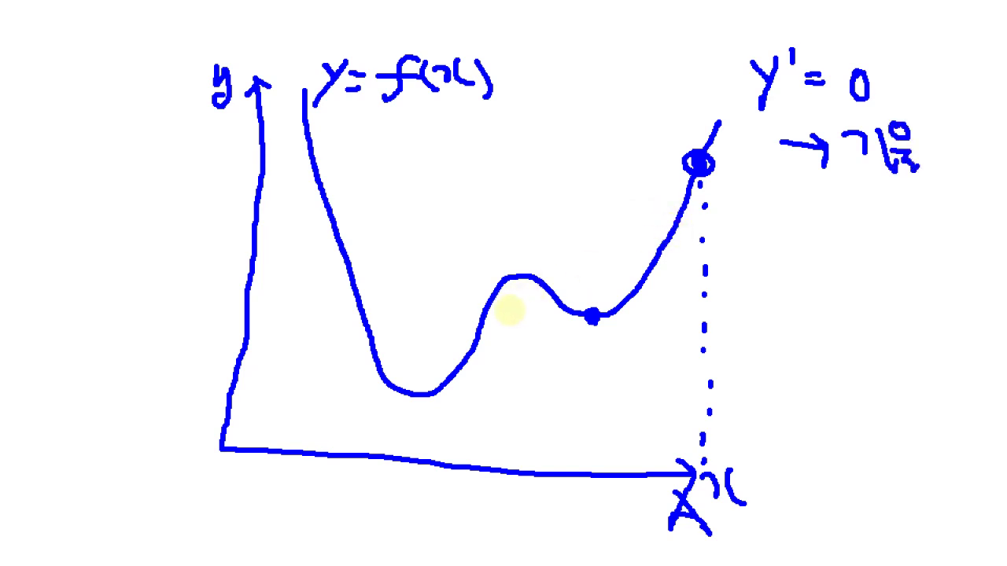
- Draw the descent from the start point and a long flat tangent arrow rightward at the local minimum
left_click_drag(551, 319, 662, 319)
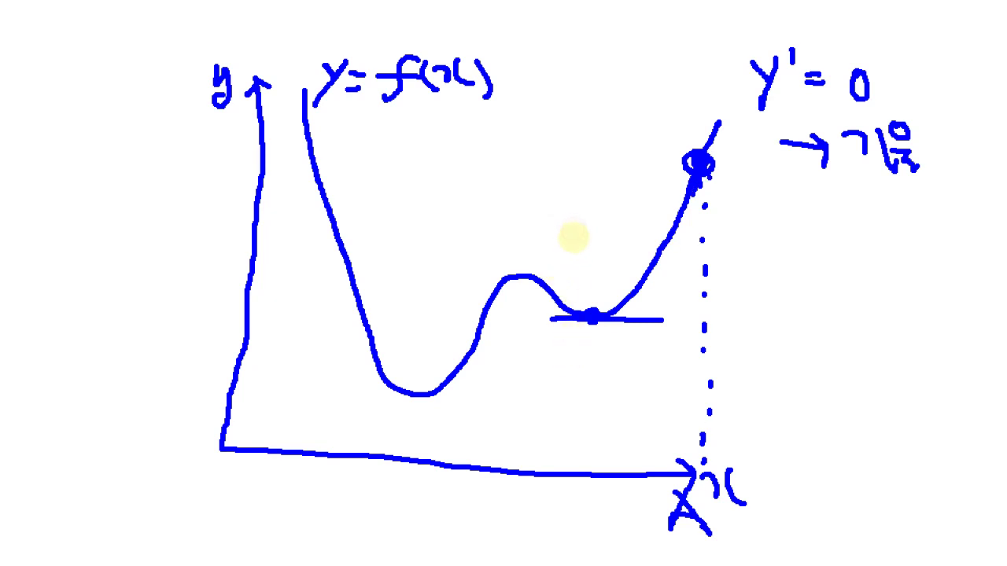
left_click_drag(698, 180, 624, 317)
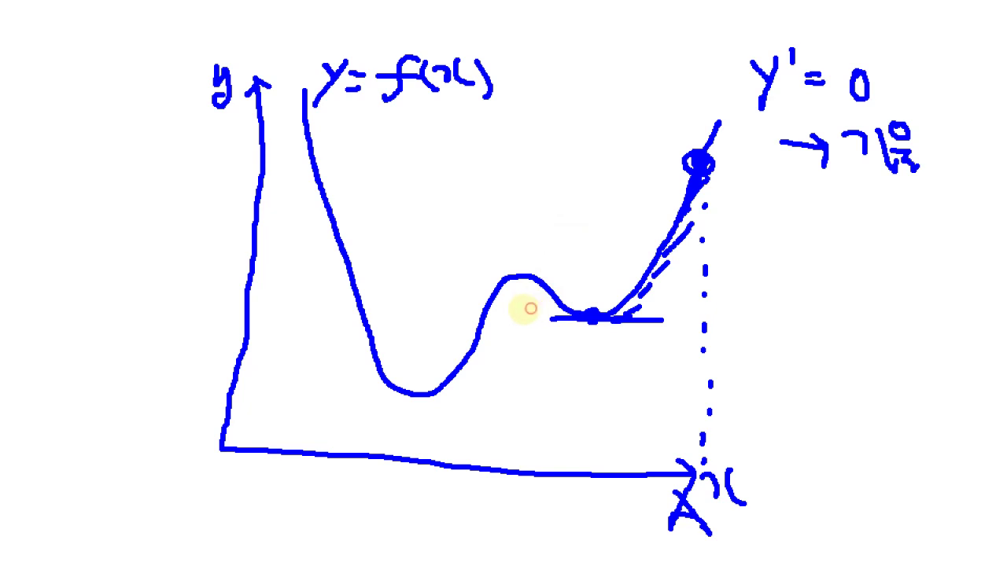
left_click_drag(542, 318, 679, 324)
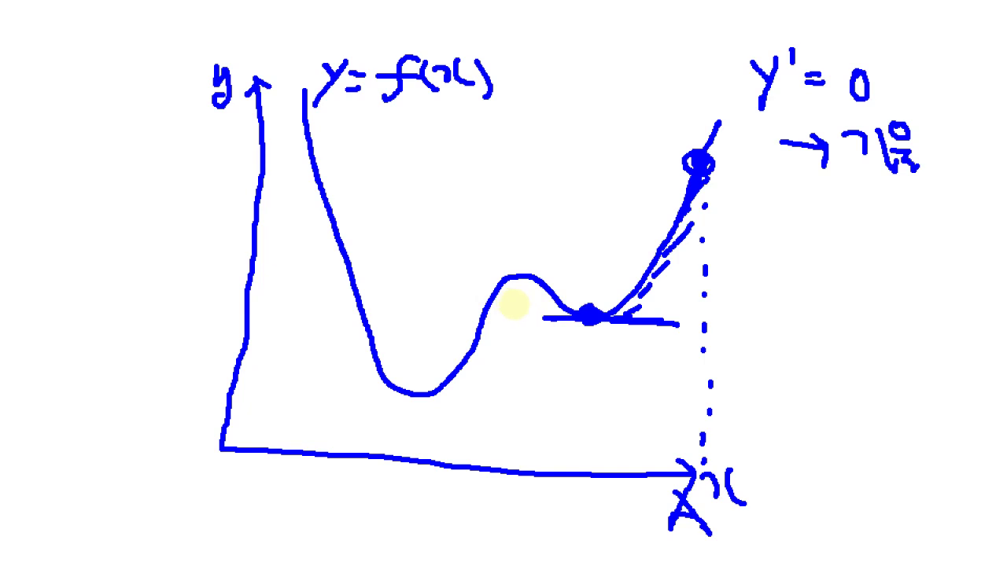
mouse_move(602, 313)
left_mouse_down()
mouse_move(878, 322)
mouse_move(855, 341)
left_mouse_up()
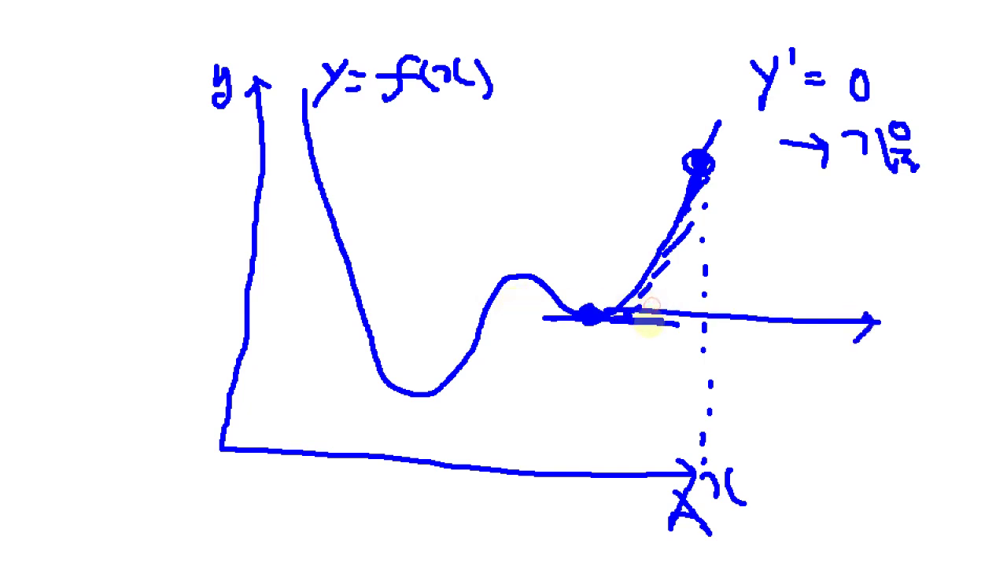
- Drop a dashed line from the minimum to the x-axis and extend the tangent left to the y-axis
left_click(586, 344)
mouse_move(585, 358)
left_mouse_down()
mouse_move(582, 525)
mouse_move(595, 496)
mouse_move(584, 523)
left_mouse_up()
left_click(583, 508)
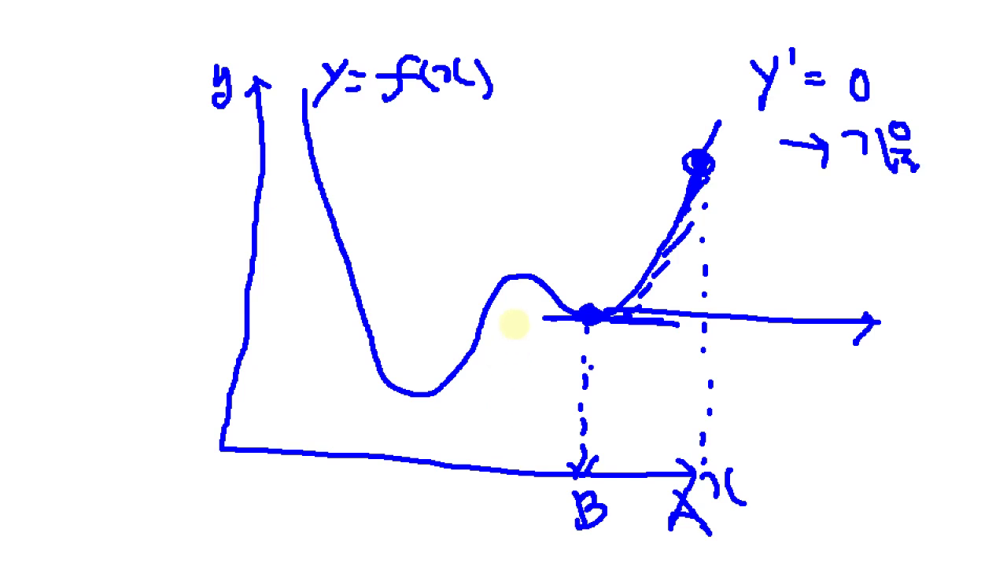
mouse_move(584, 316)
left_mouse_down()
mouse_move(465, 299)
mouse_move(246, 293)
left_mouse_up()
mouse_move(284, 275)
left_mouse_down()
mouse_move(247, 293)
mouse_move(266, 307)
left_mouse_up()
- Write f(B) beside the y-axis and dot the bottom of the deeper valley
left_click_drag(128, 285, 169, 283)
mouse_move(159, 261)
left_mouse_down()
mouse_move(141, 283)
mouse_move(144, 307)
left_mouse_up()
mouse_move(195, 260)
left_mouse_down()
mouse_move(178, 305)
mouse_move(195, 299)
mouse_move(198, 283)
mouse_move(197, 299)
left_mouse_up()
left_click_drag(226, 262, 234, 288)
left_click(236, 294)
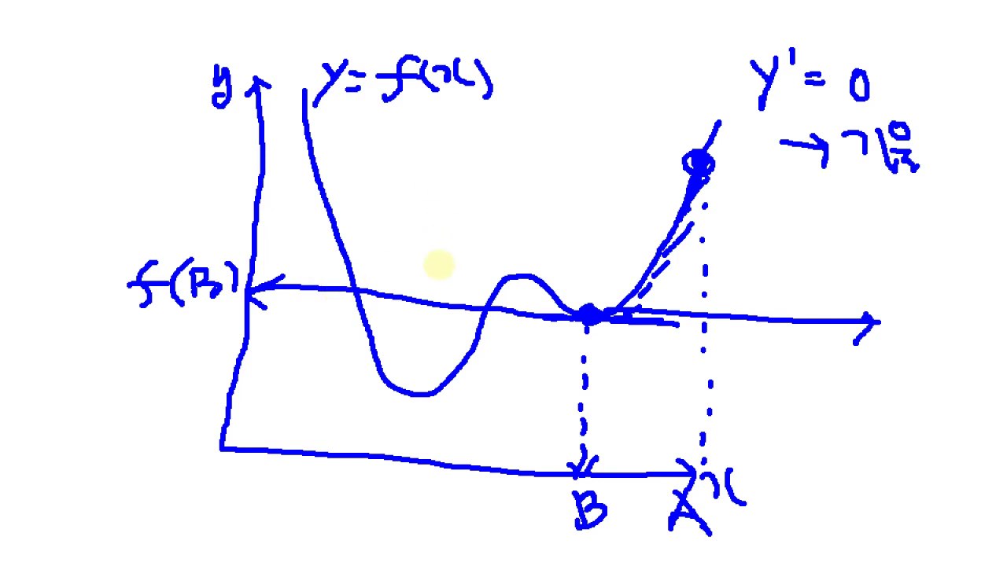
left_click_drag(417, 401, 400, 401)
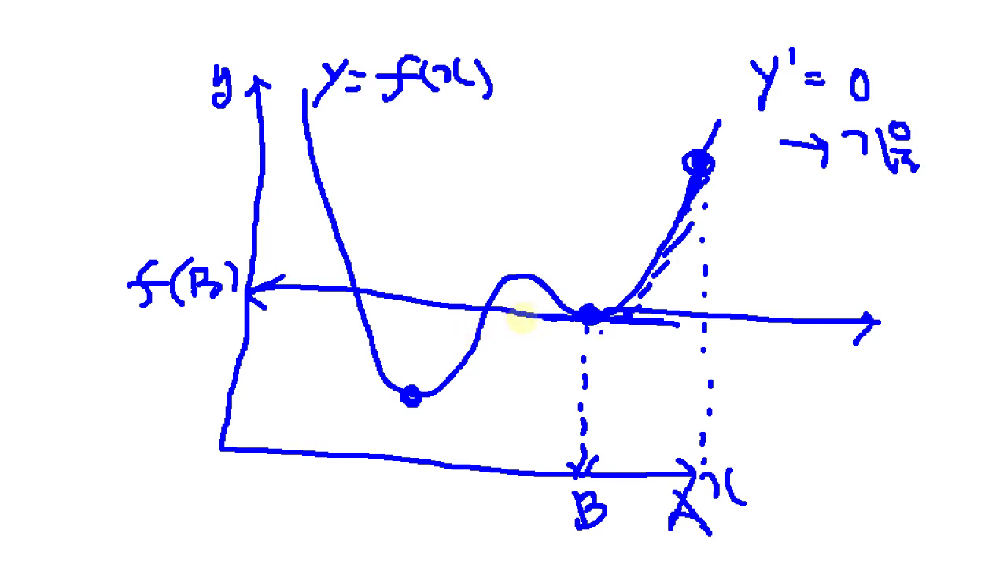
- Handwrite a Korean note under B and dot a new point on the deeper valley's slope
mouse_move(604, 340)
left_mouse_down()
mouse_move(619, 340)
mouse_move(623, 381)
left_mouse_up()
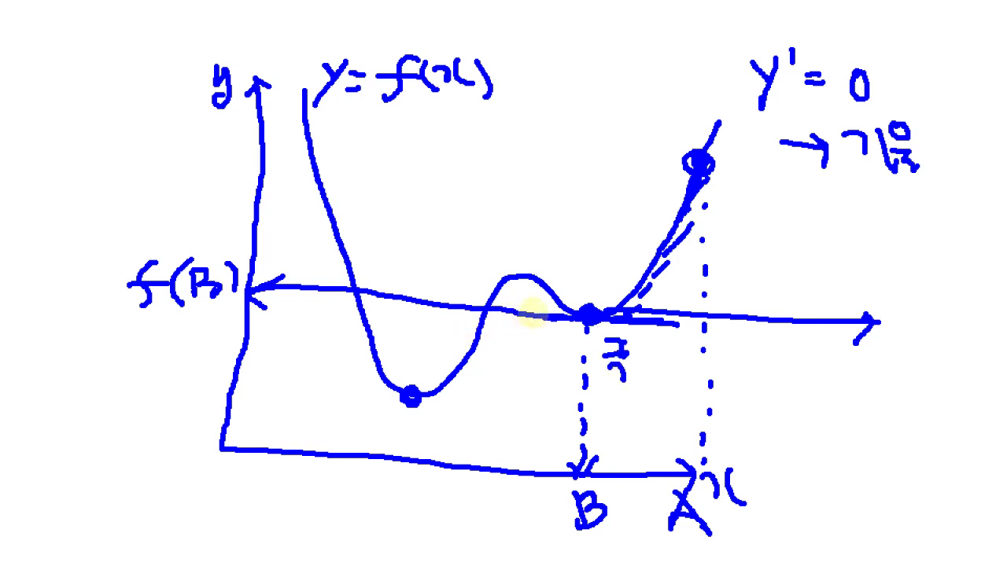
left_click_drag(636, 340, 627, 359)
left_click_drag(634, 349, 673, 378)
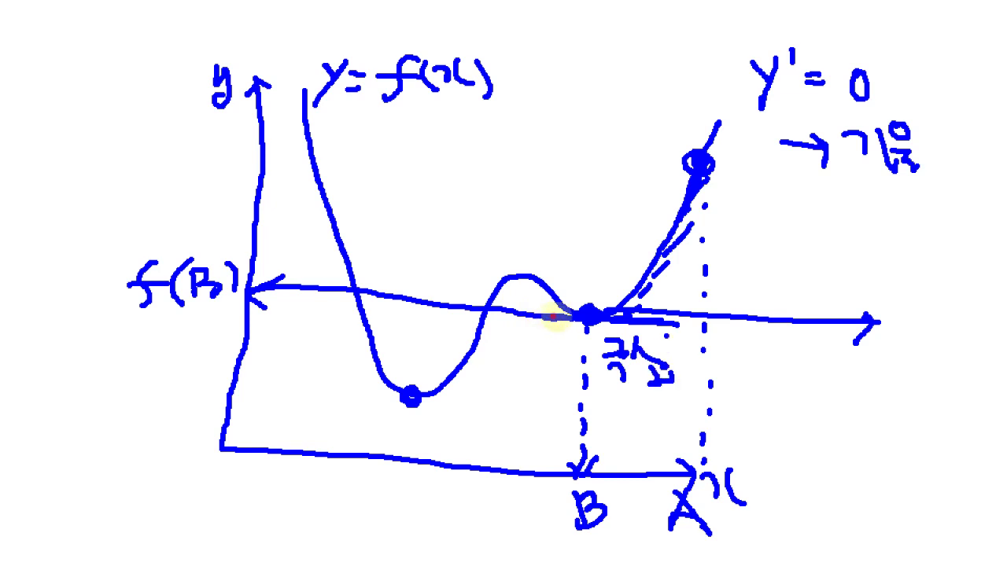
left_click_drag(680, 337, 685, 359)
left_click_drag(698, 338, 698, 385)
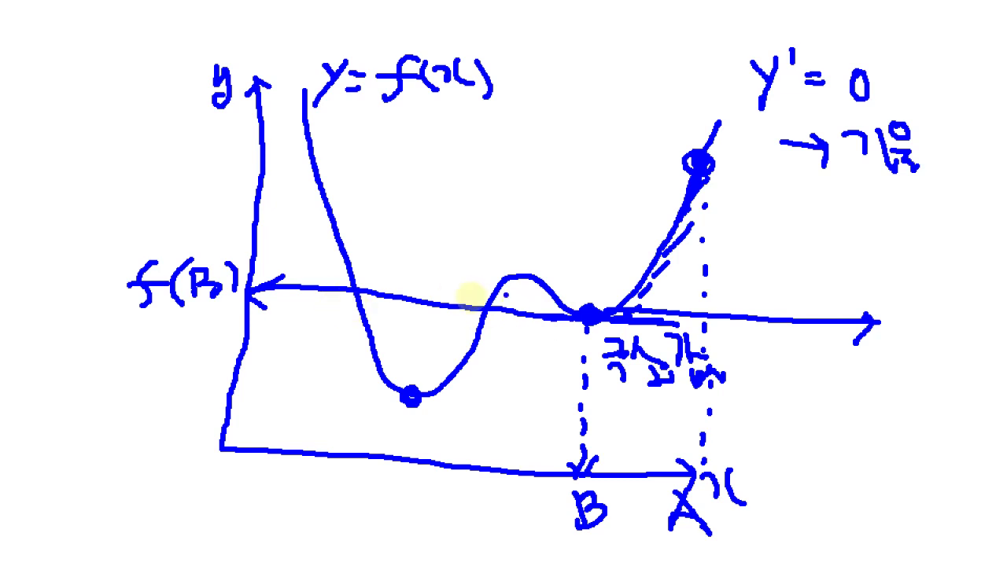
left_click_drag(462, 359, 472, 363)
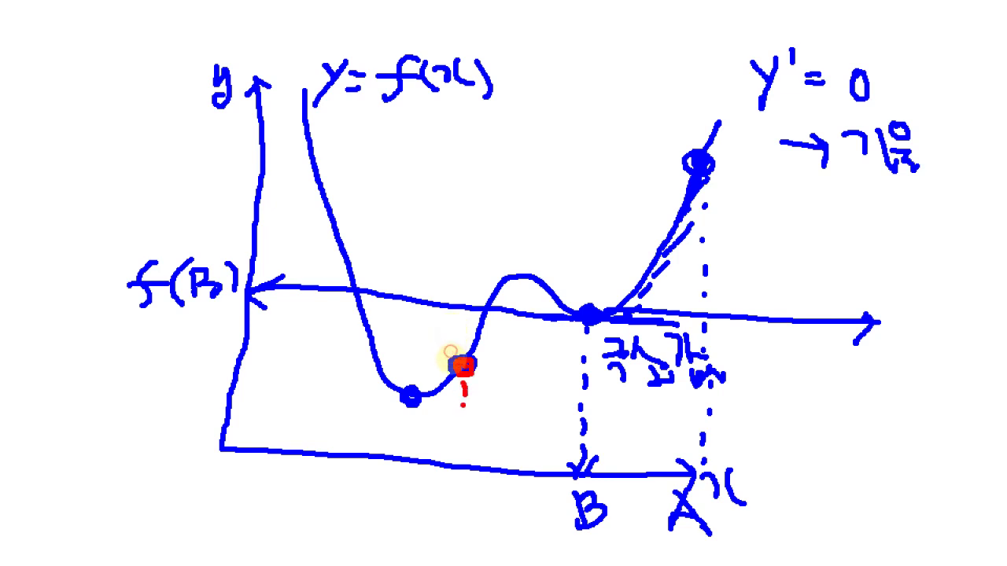
- In red, drop a dashed line to C, arrow up to the point, and carry the deeper minimum's tangent to the y-axis
left_click_drag(464, 371, 466, 519)
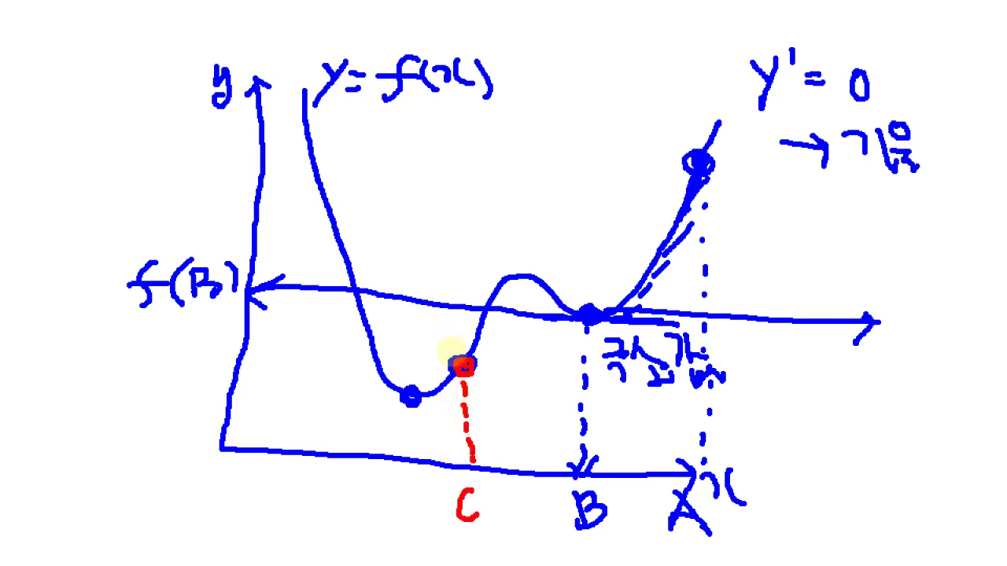
left_click_drag(461, 371, 405, 421)
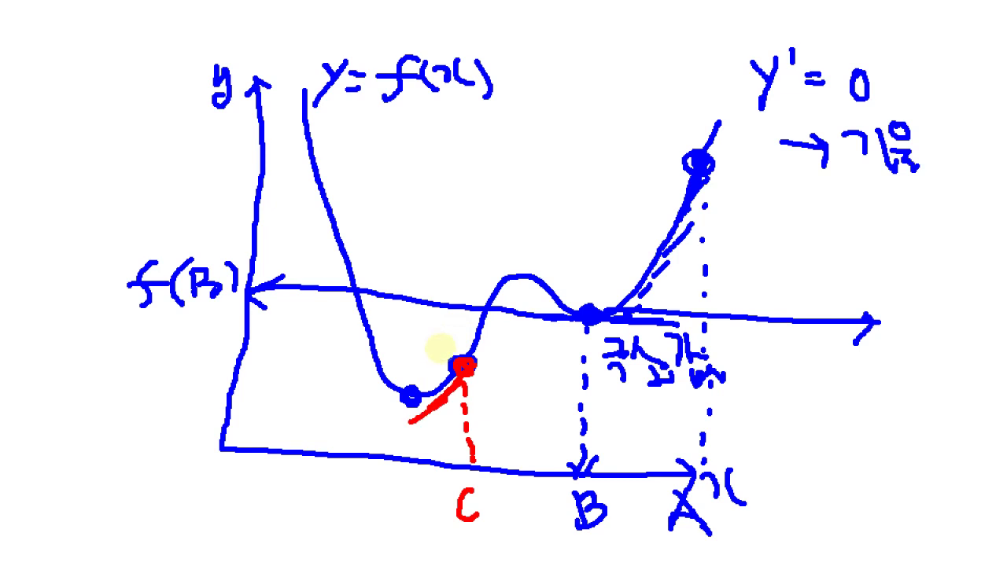
left_click_drag(313, 393, 515, 399)
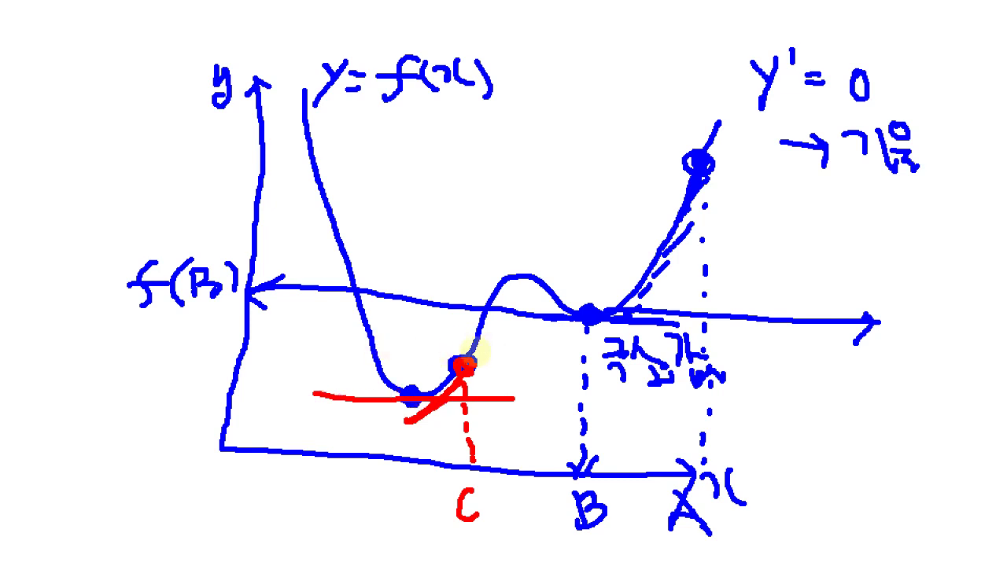
left_click_drag(407, 401, 407, 461)
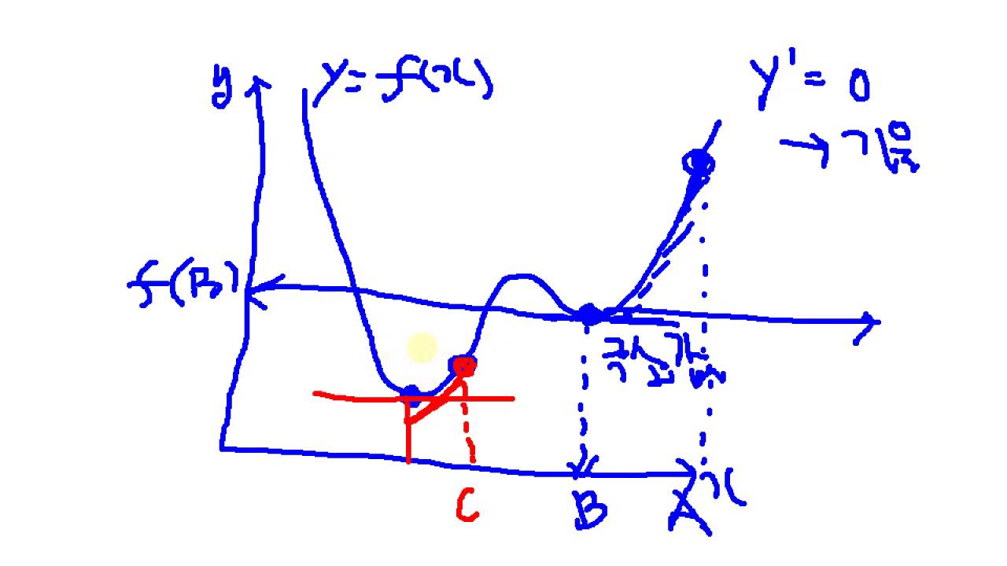
mouse_move(314, 395)
left_mouse_down()
mouse_move(229, 384)
mouse_move(256, 406)
left_mouse_up()
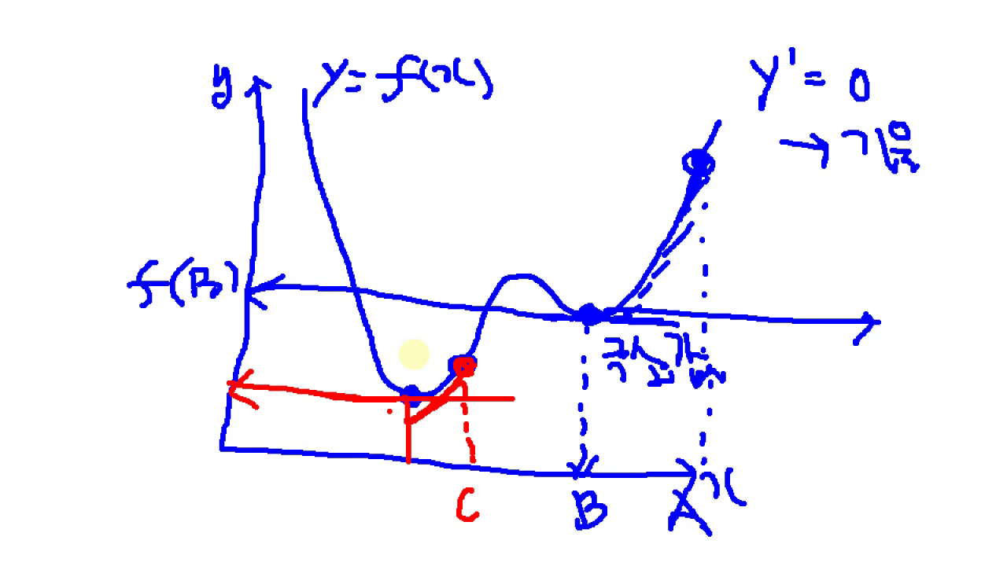
- Circle the mark above C in red and trace the dashed tangent line in red
left_click(618, 301)
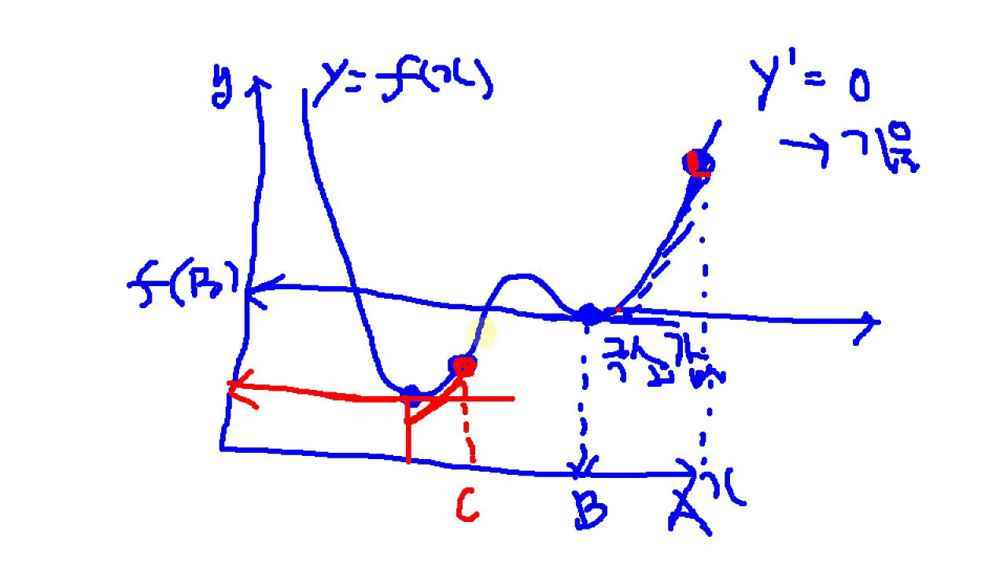
left_click_drag(474, 315, 488, 334)
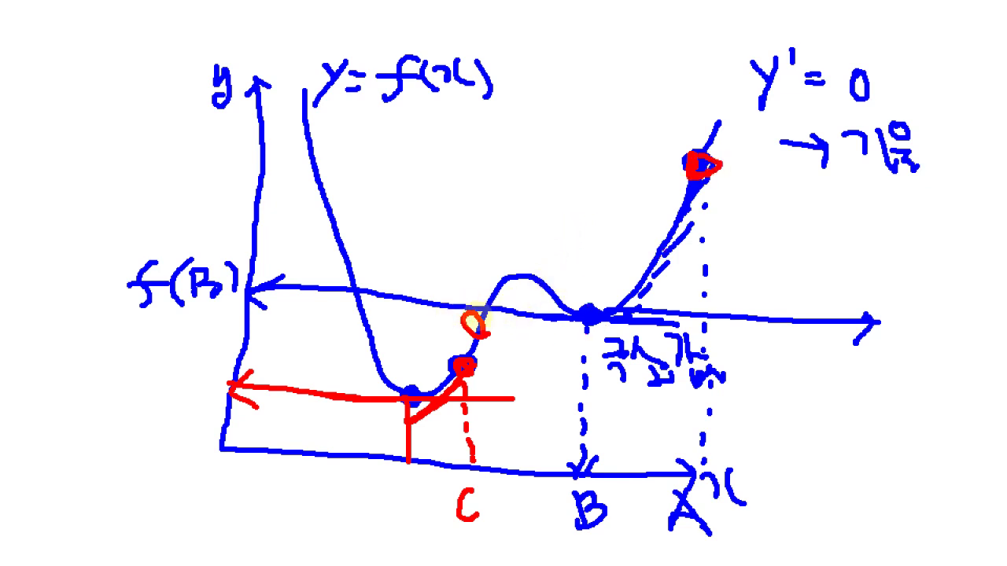
mouse_move(464, 315)
left_mouse_down()
mouse_move(476, 350)
mouse_move(450, 336)
left_mouse_up()
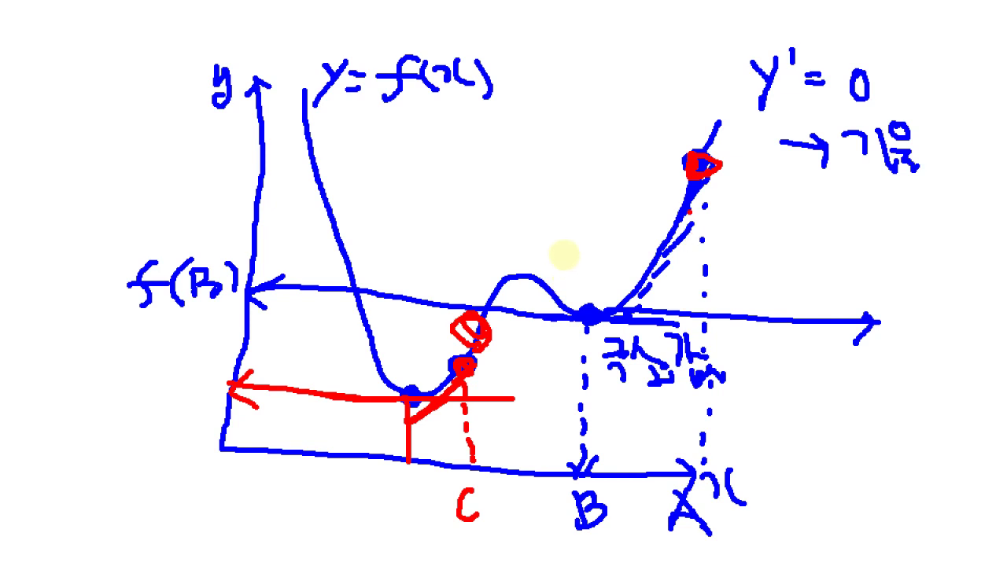
mouse_move(687, 226)
left_mouse_down()
mouse_move(622, 307)
mouse_move(584, 310)
left_mouse_up()
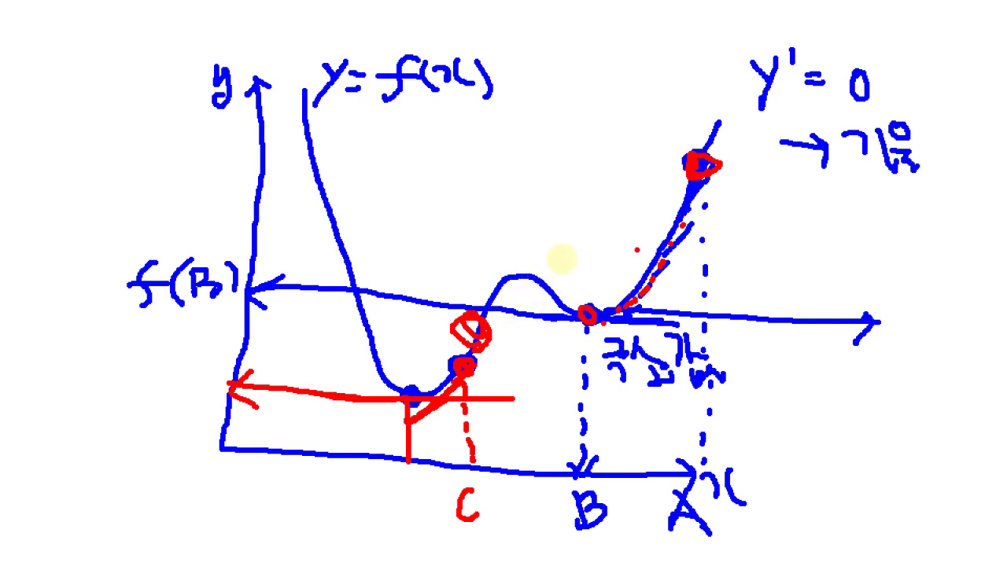
- Add red ticks on the right slope and hump, and circle the deeper minimum in red
left_click_drag(700, 169, 699, 209)
left_click_drag(645, 272, 645, 322)
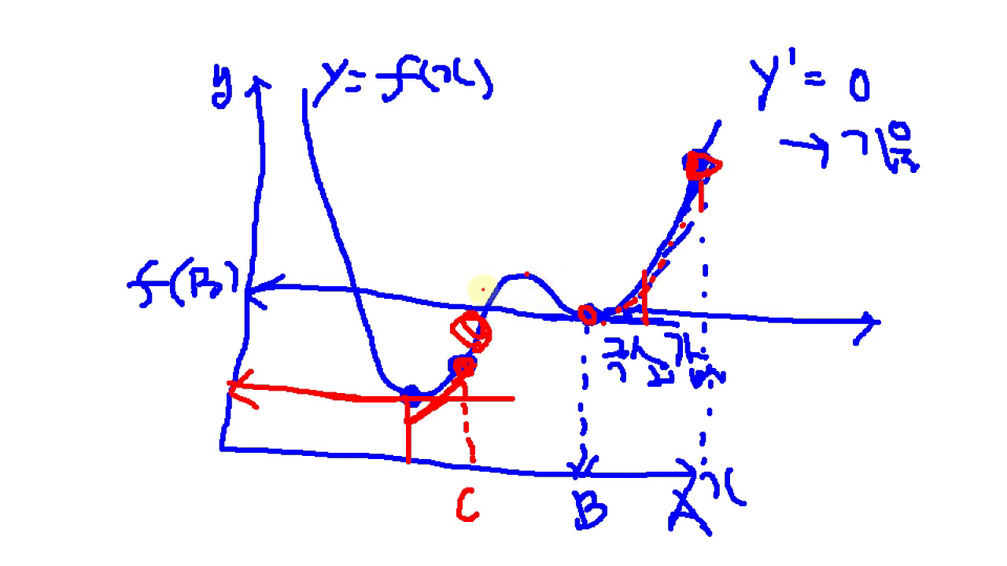
left_click_drag(527, 274, 525, 319)
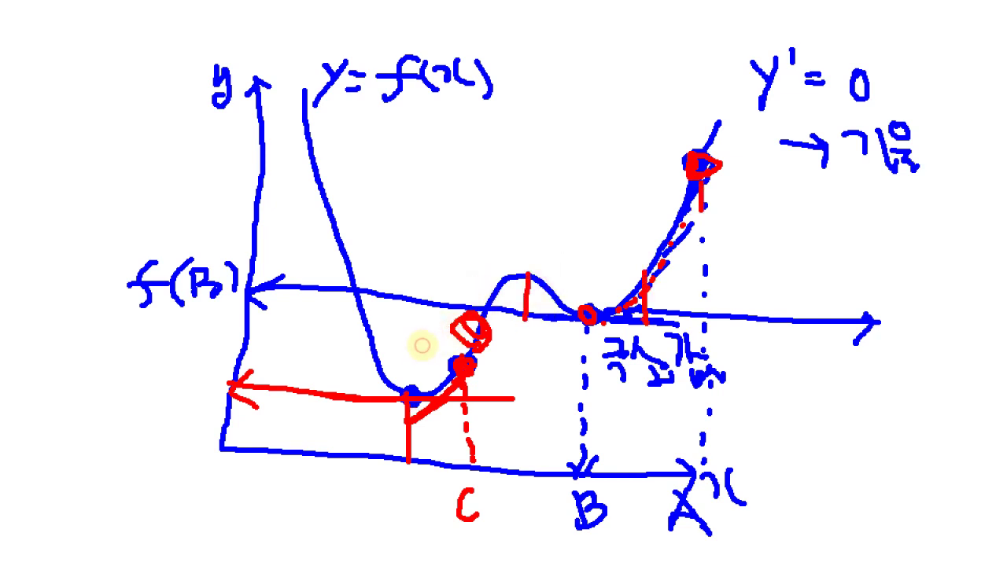
left_click_drag(417, 395, 416, 403)
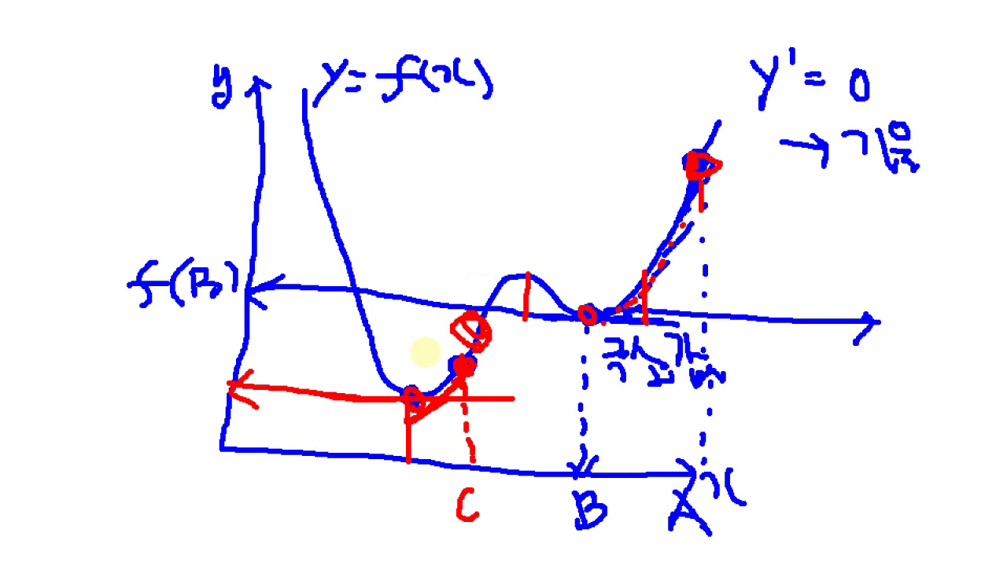